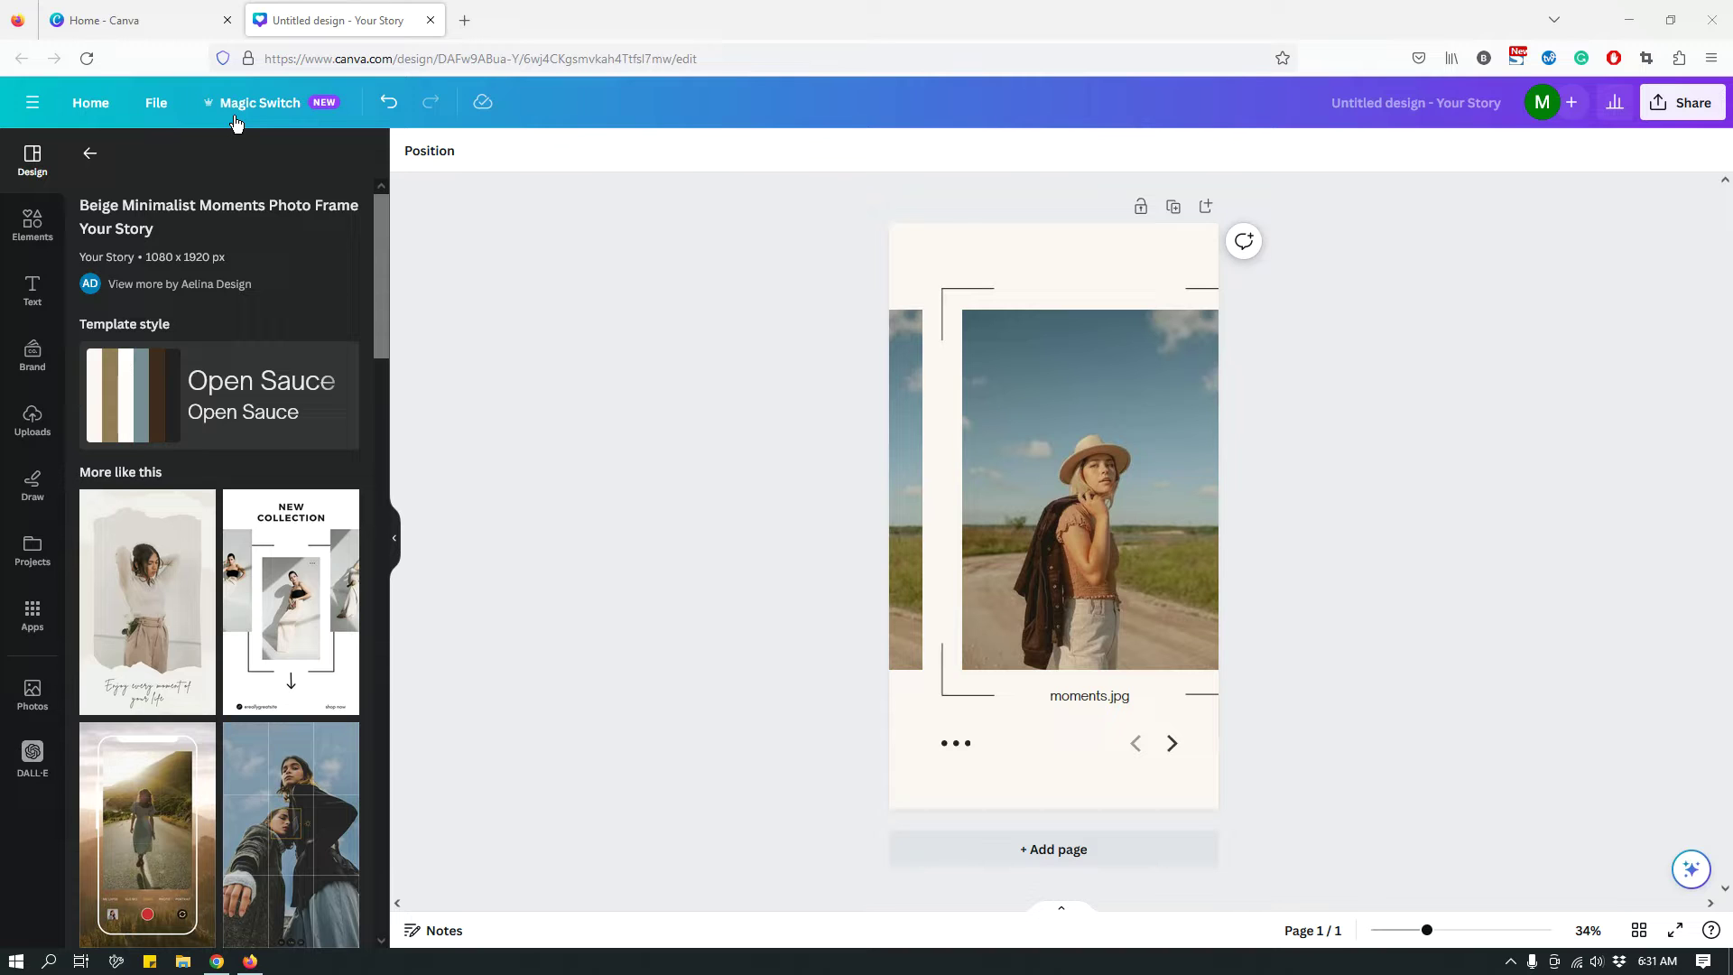
Glance at the resize options, then rename the design to 'Instagram STory'.
{"action": "left_click", "coordinate": [239, 106]}
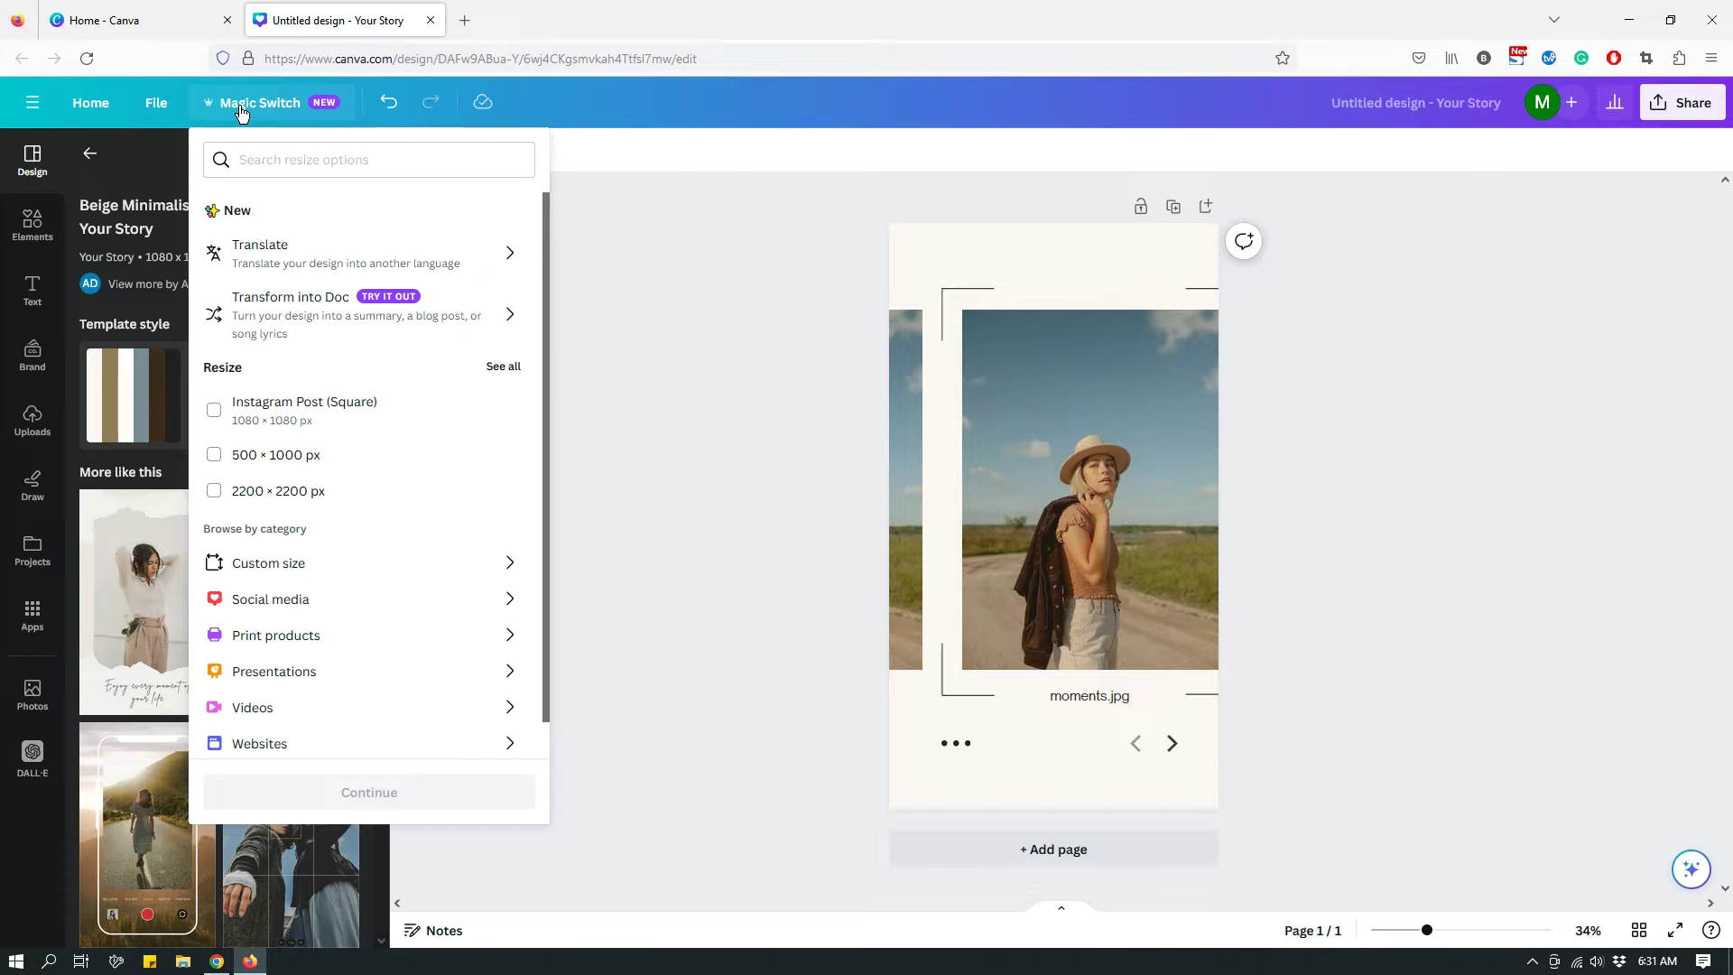
{"action": "left_click", "coordinate": [668, 291]}
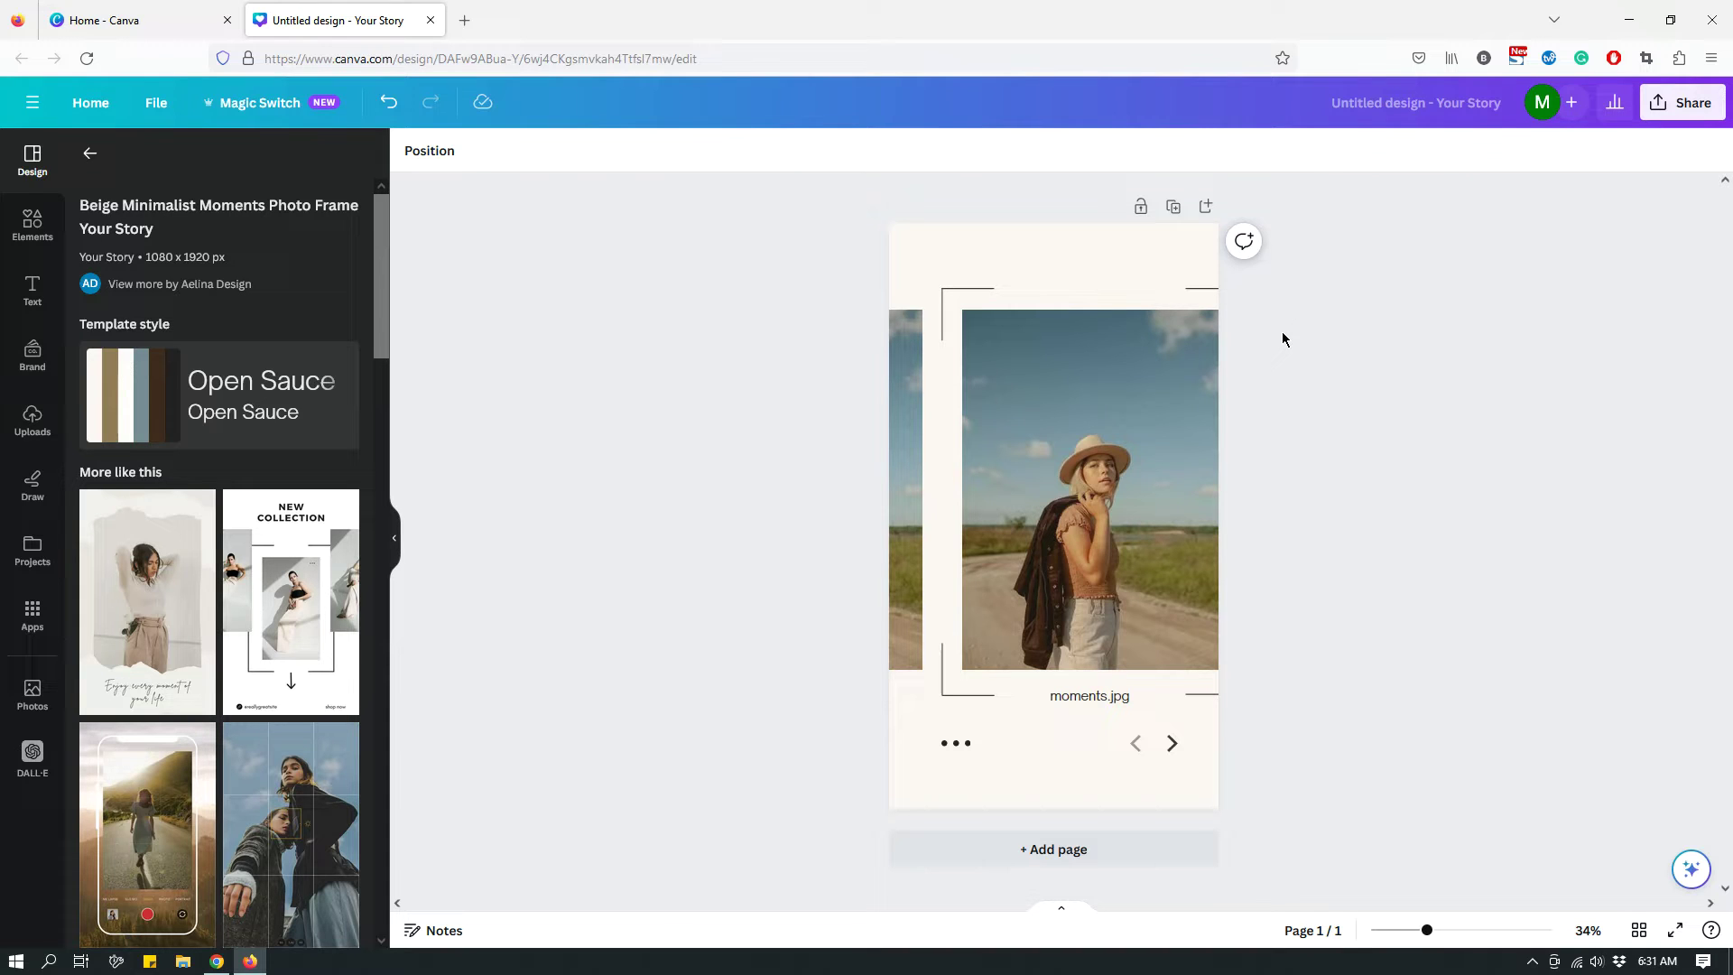
{"action": "left_click", "coordinate": [1346, 102]}
{"action": "key", "text": "BackSpace"}
{"action": "type", "text": "In"}
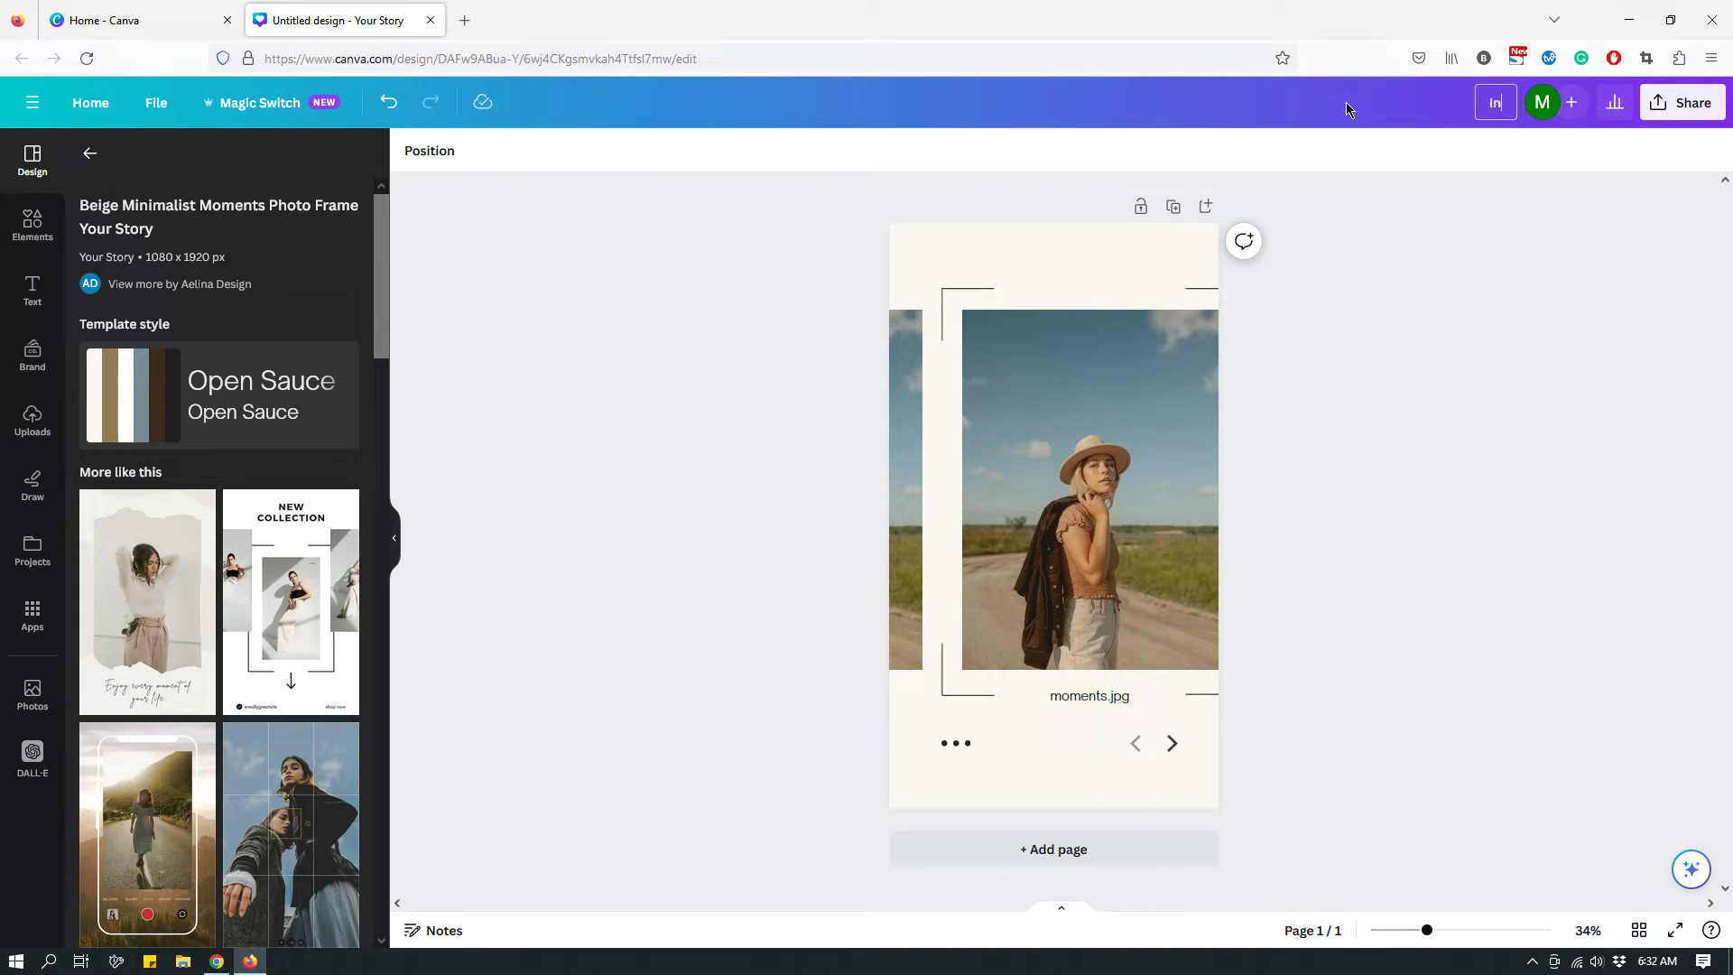
{"action": "type", "text": "stagram STory"}
{"action": "left_click", "coordinate": [1392, 352]}
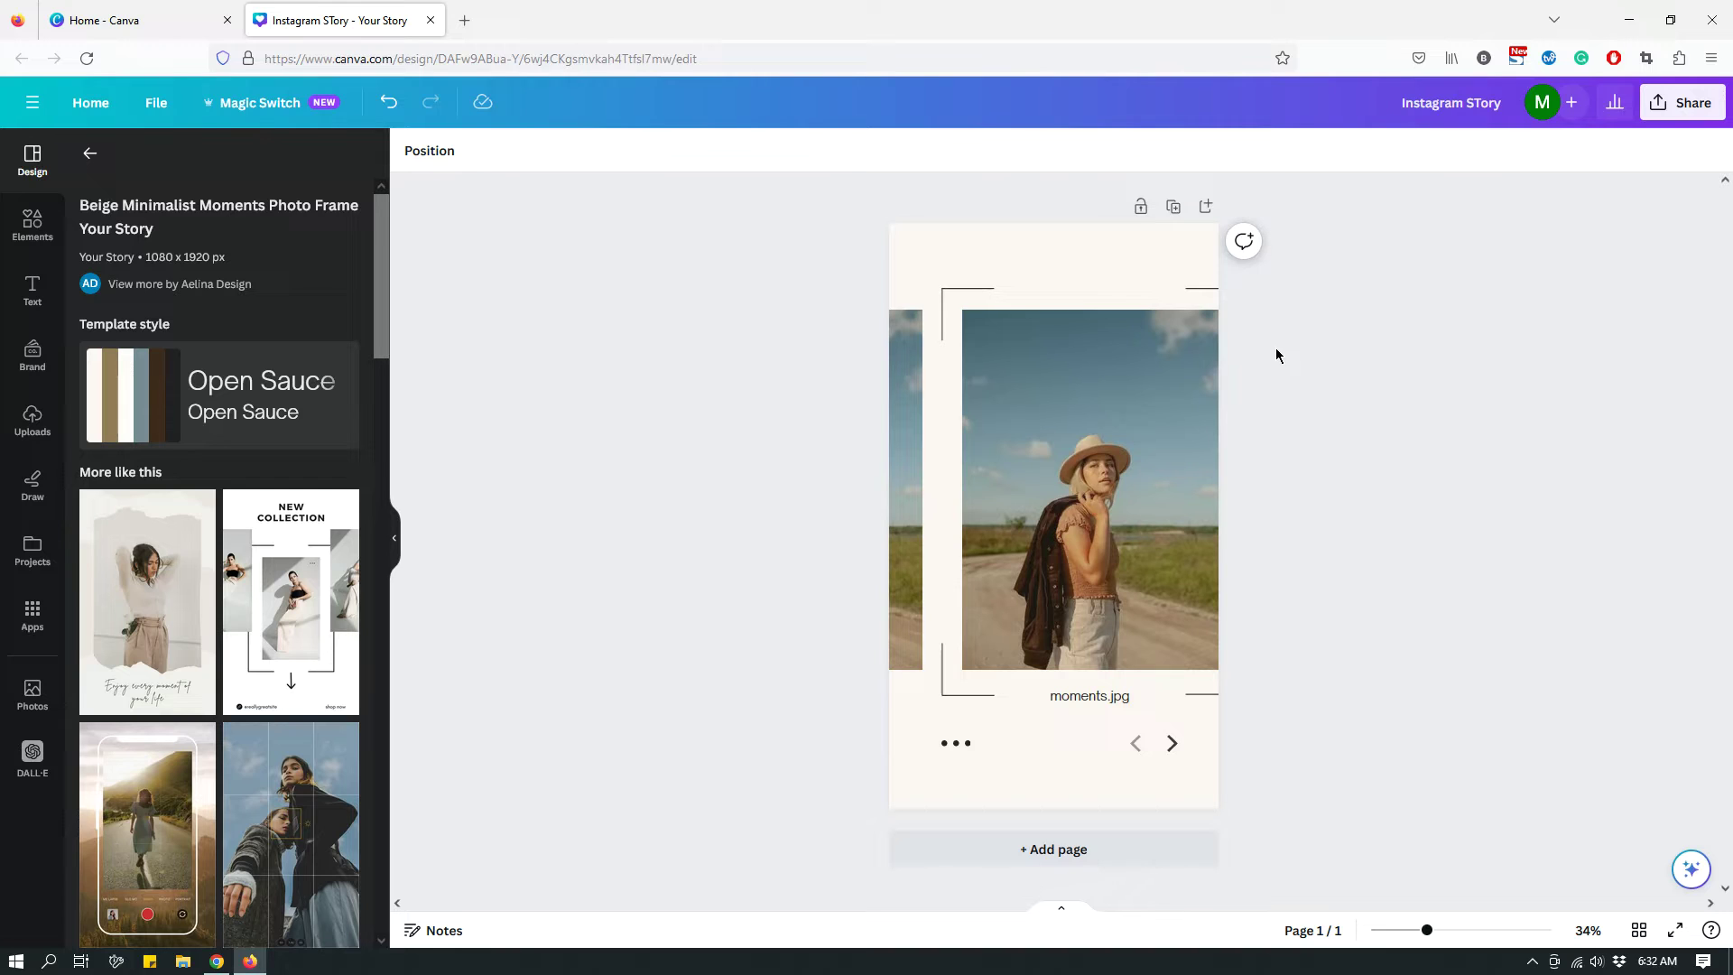
Show the Magic Switch resize options and scroll down through the list.
{"action": "left_click", "coordinate": [257, 106]}
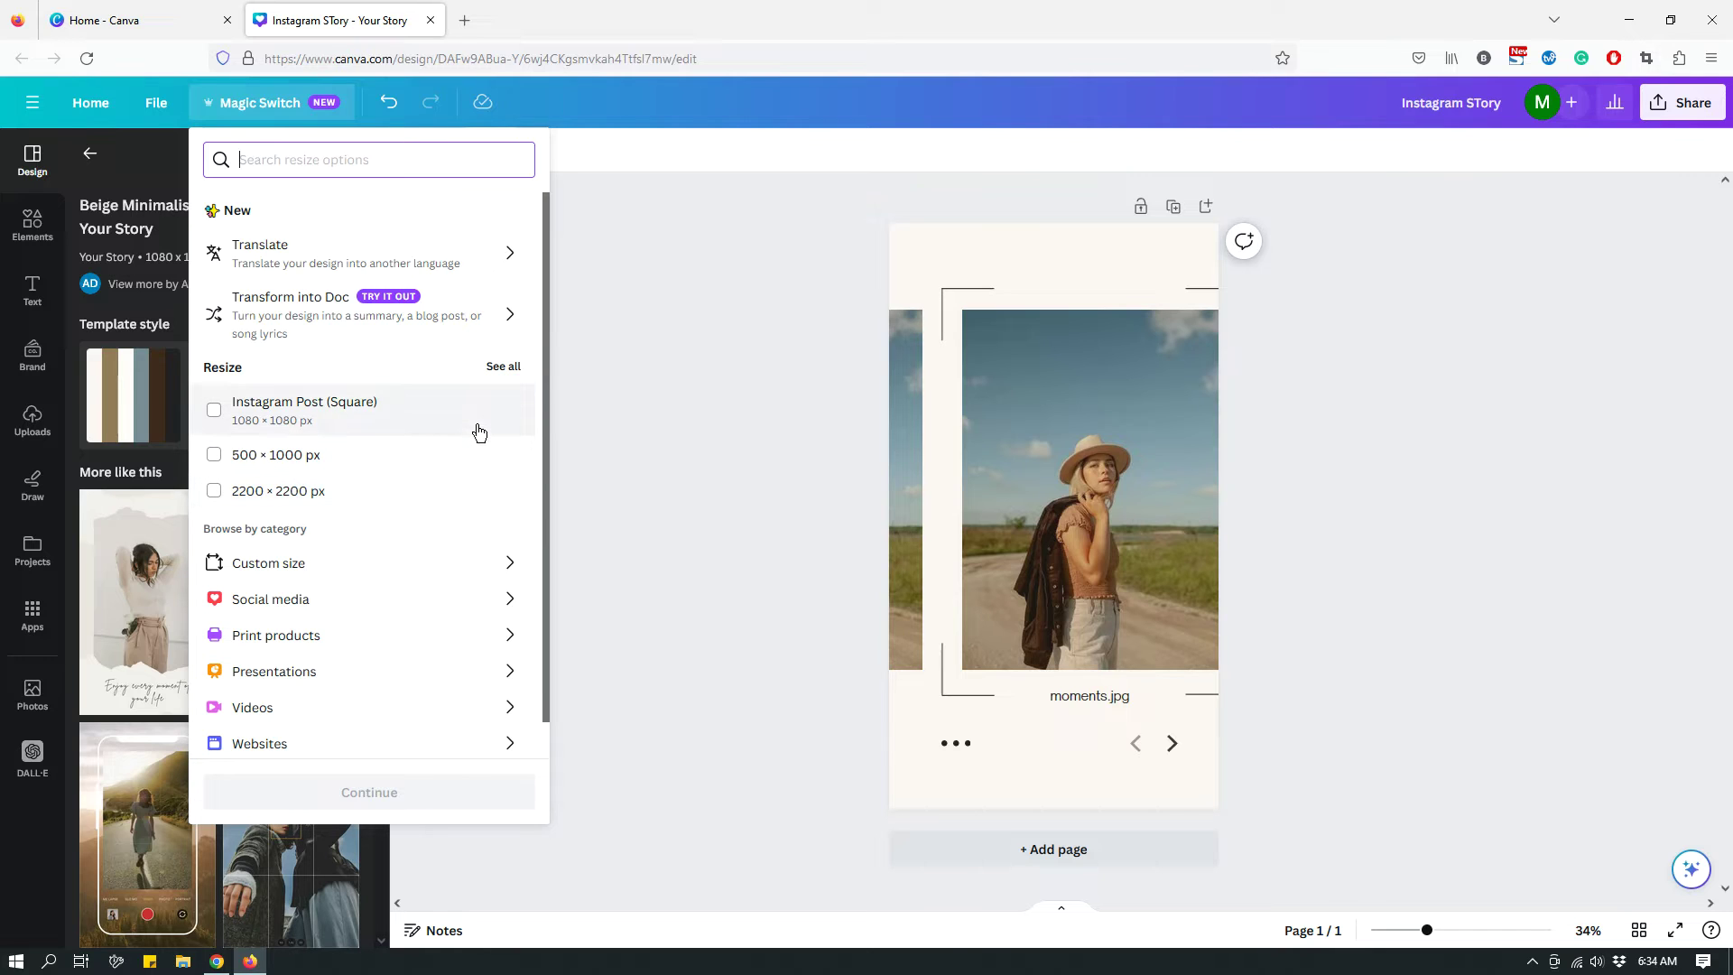
{"action": "scroll", "coordinate": [390, 479], "scroll_direction": "down", "scroll_amount": 1}
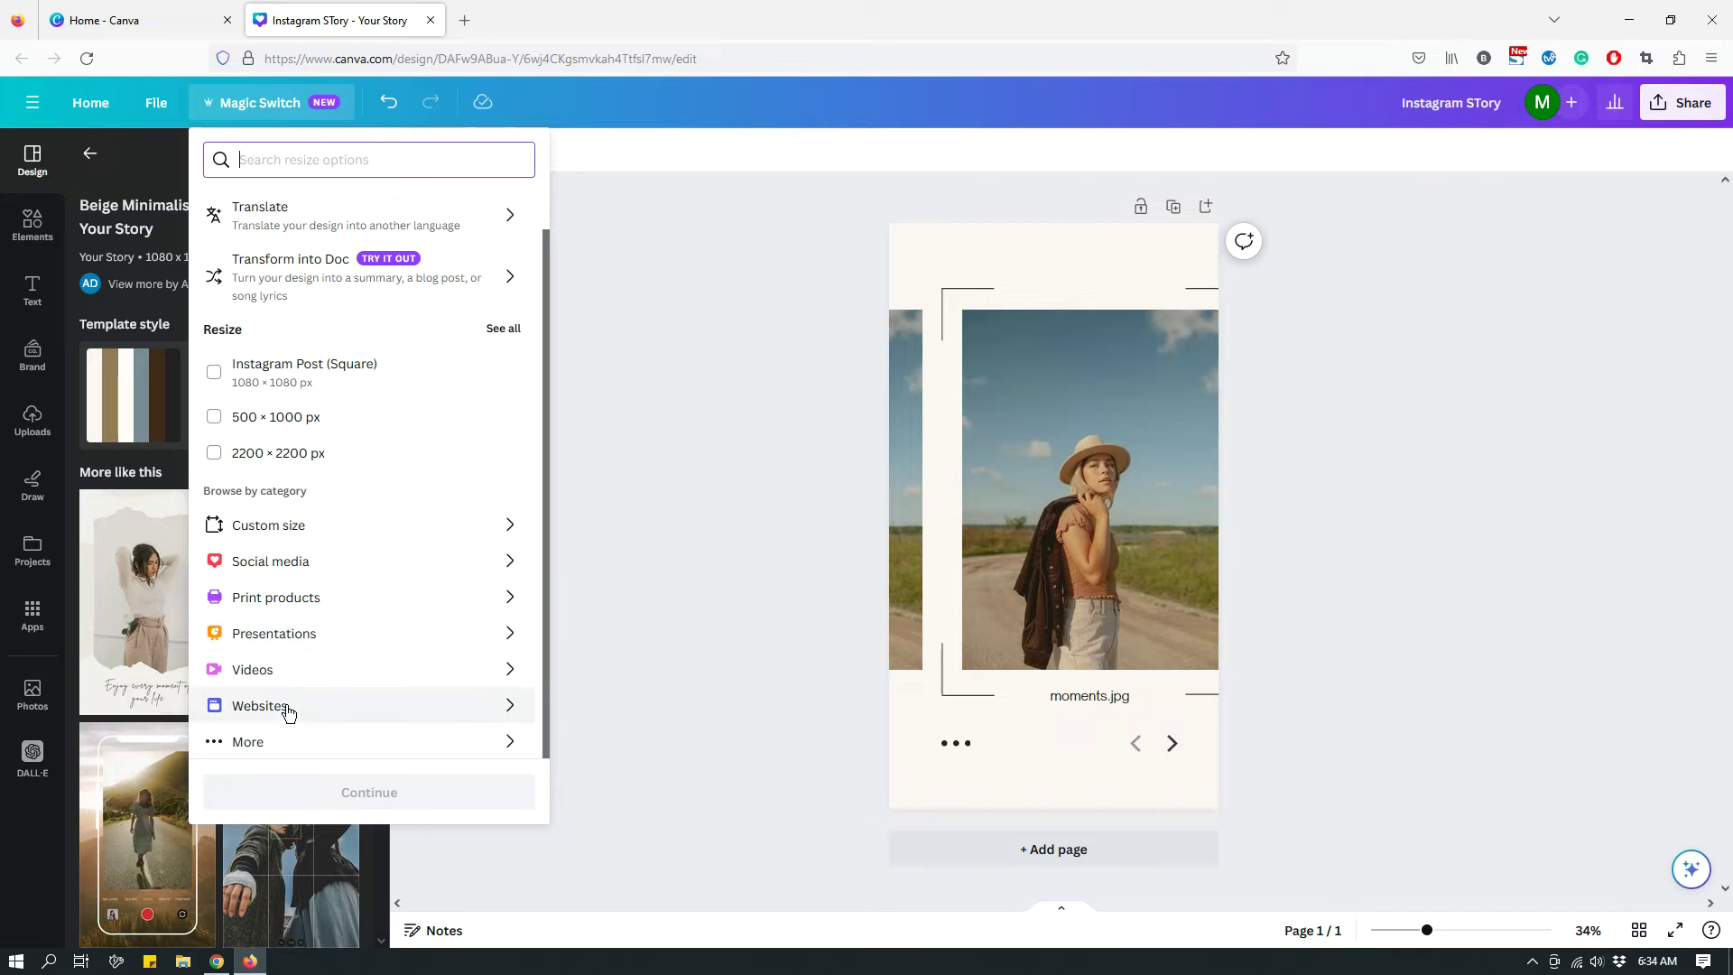
{"action": "left_click", "coordinate": [255, 748]}
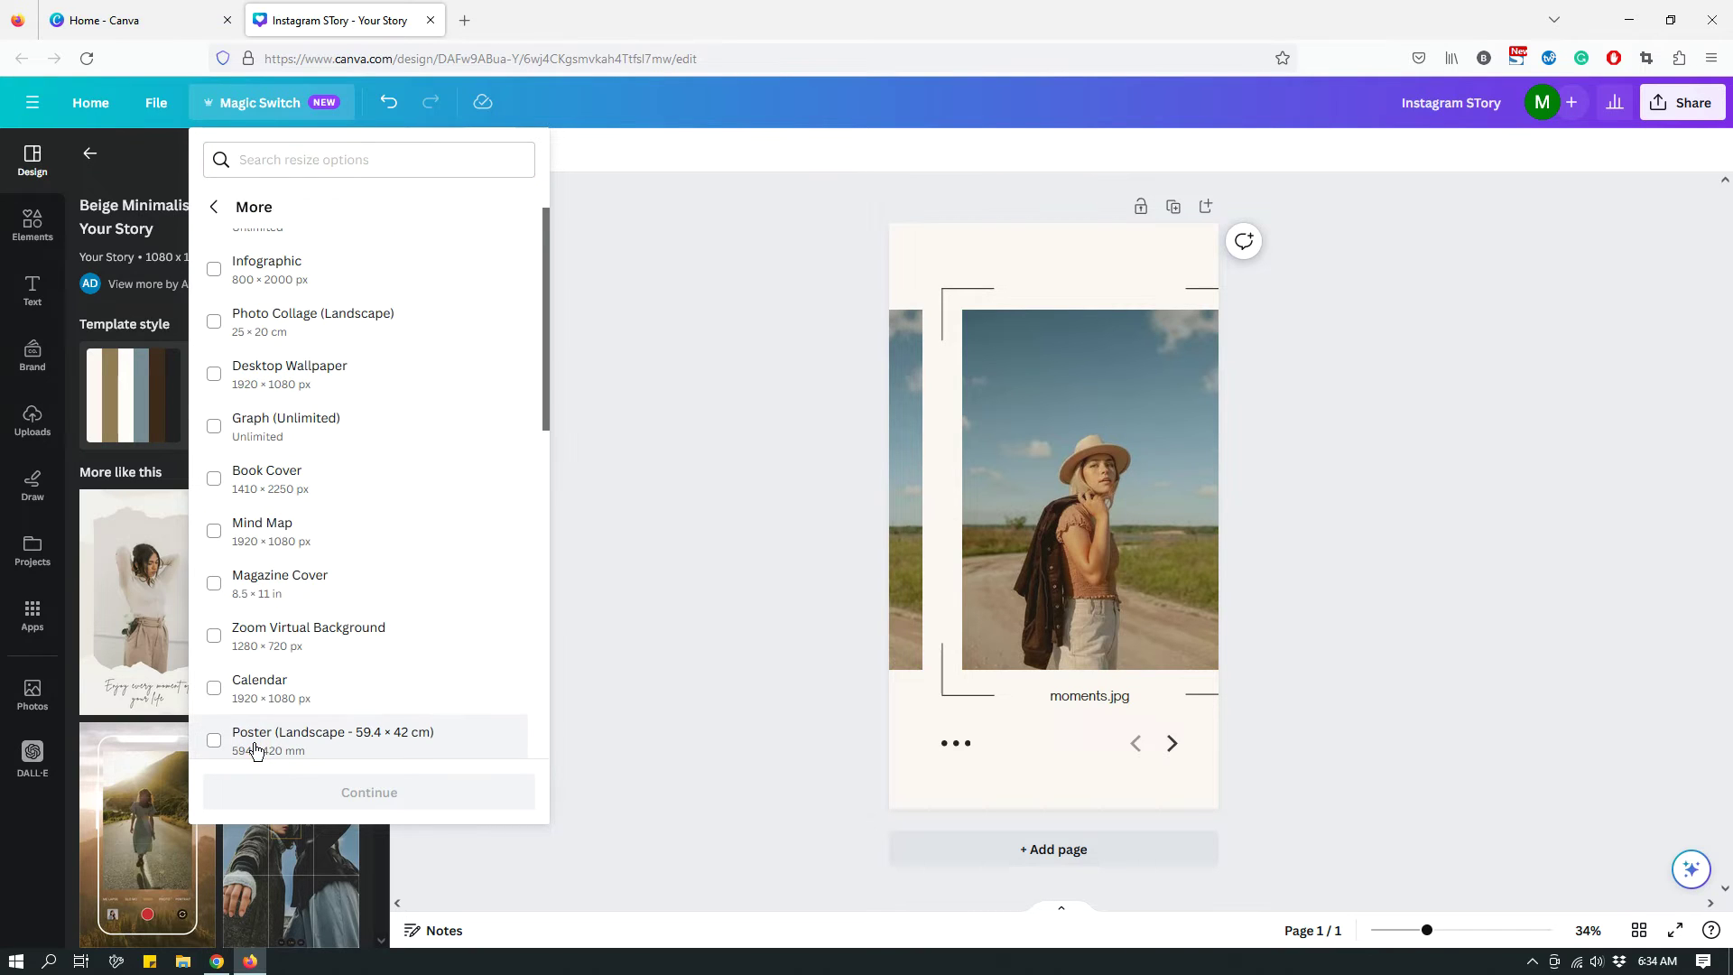
{"action": "scroll", "coordinate": [378, 372], "scroll_direction": "down", "scroll_amount": 10}
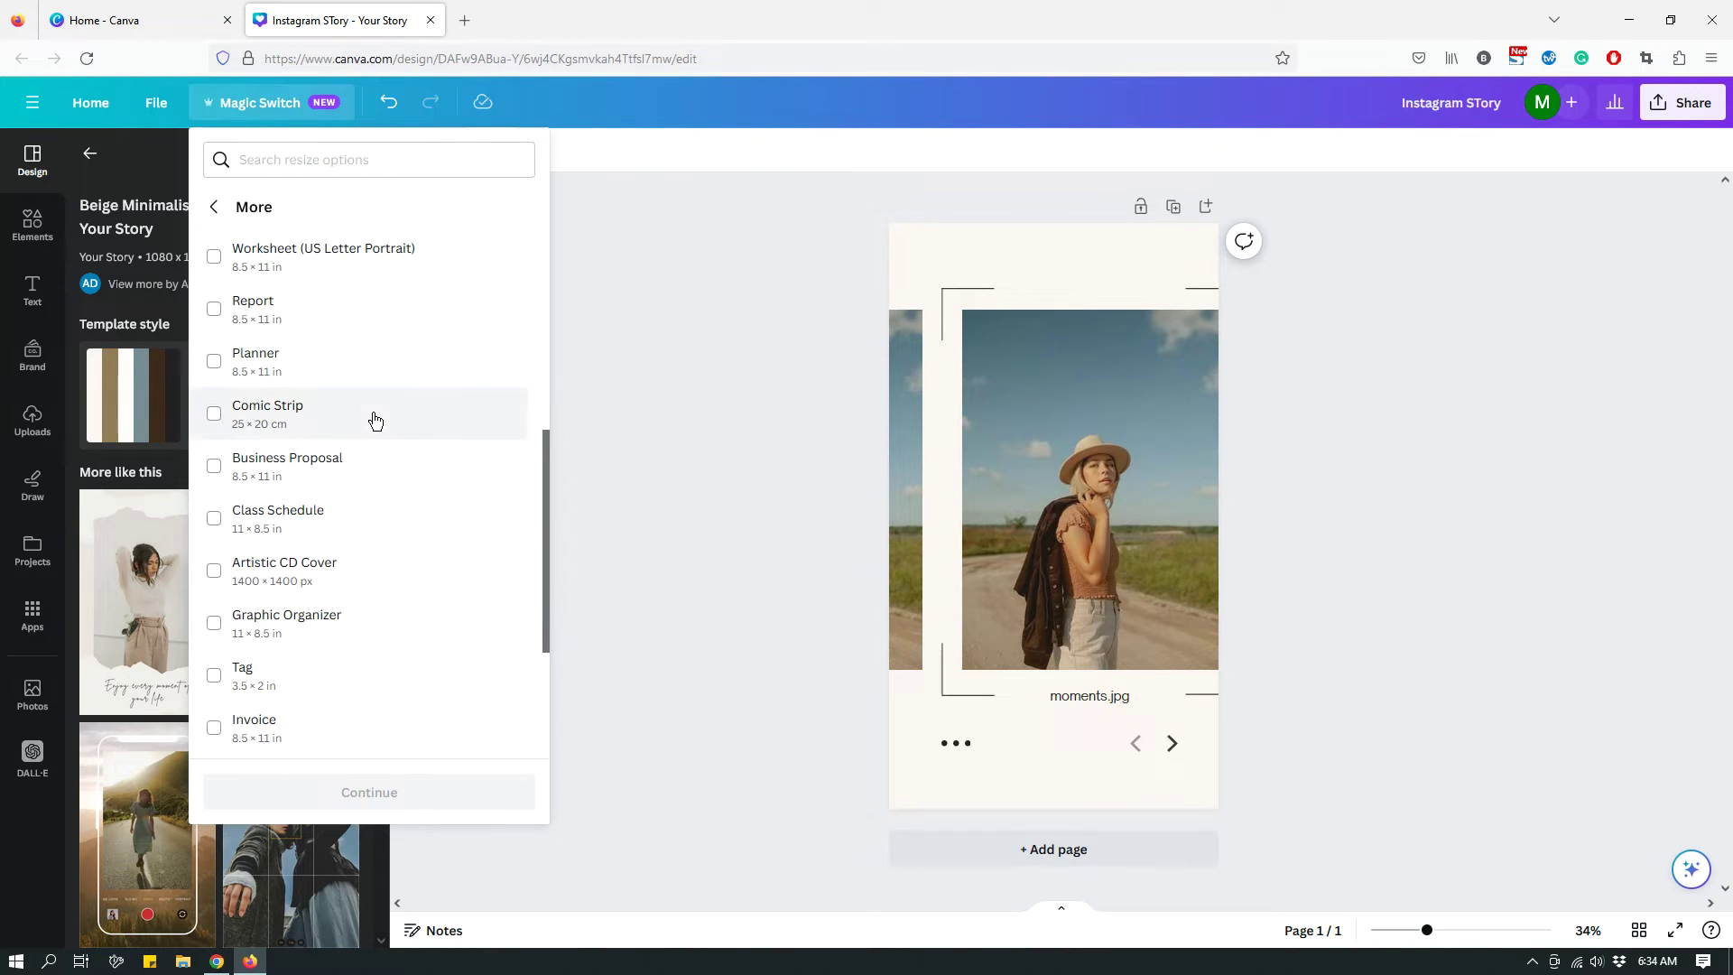
{"action": "scroll", "coordinate": [365, 452], "scroll_direction": "up", "scroll_amount": 8}
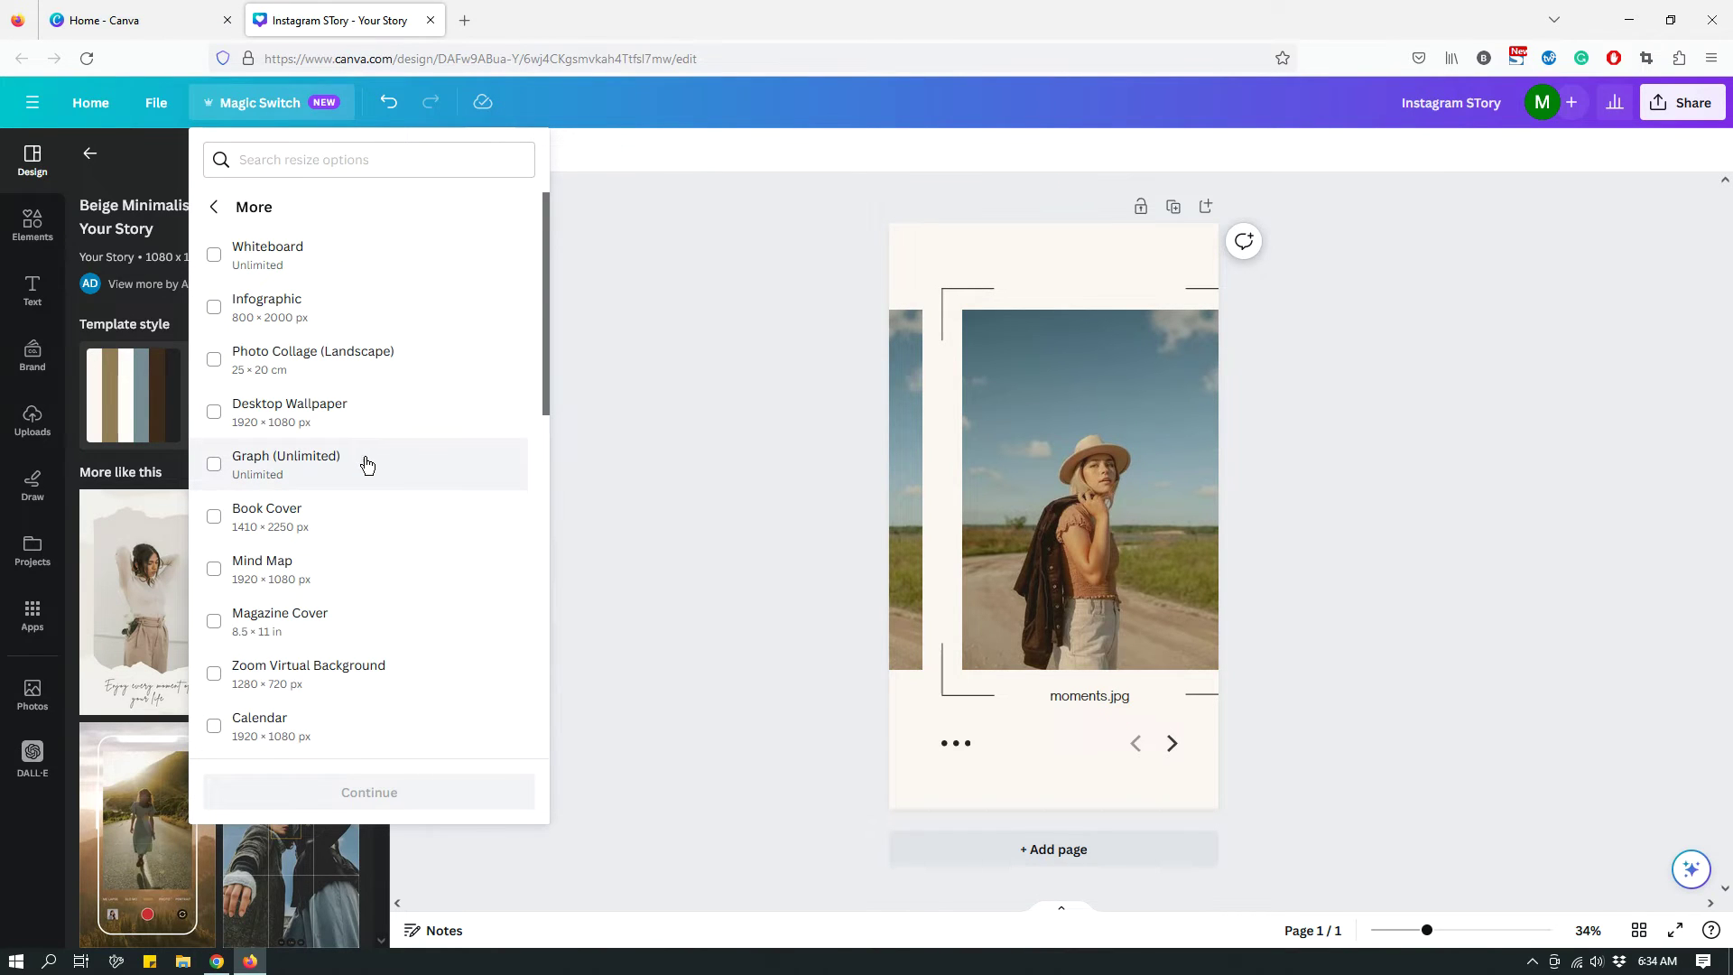
{"action": "left_click", "coordinate": [216, 210]}
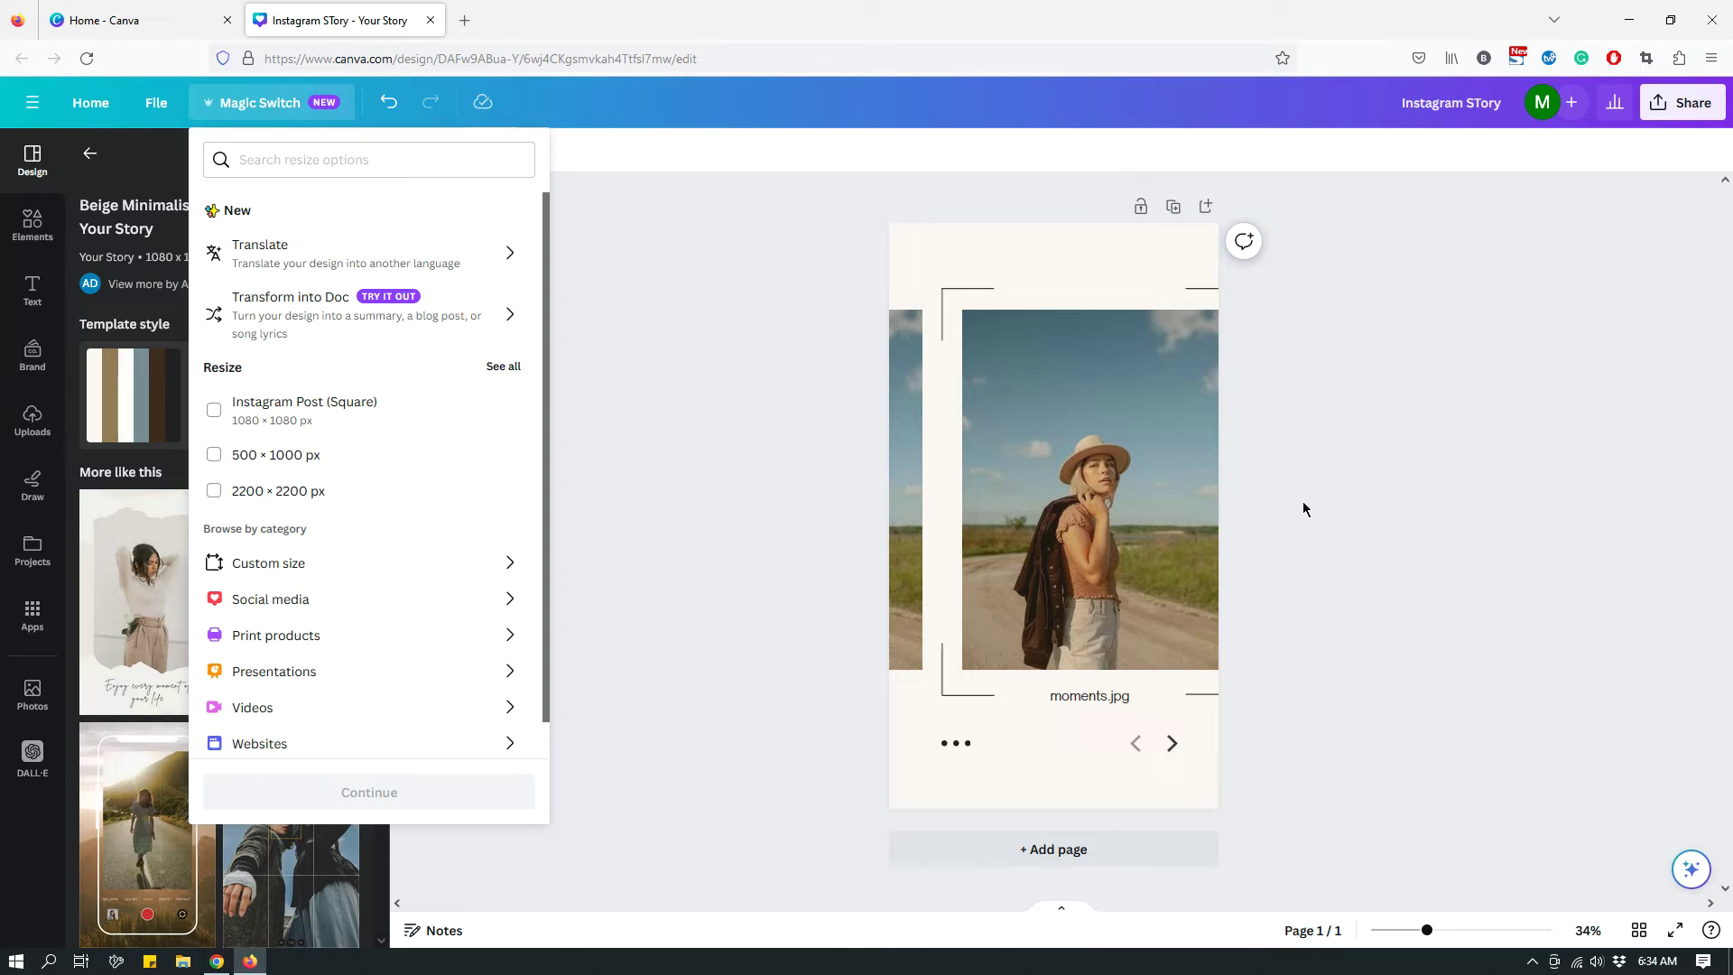
Pick Instagram Post (Square) under Social media and continue to the resize preview.
{"action": "left_click", "coordinate": [304, 601]}
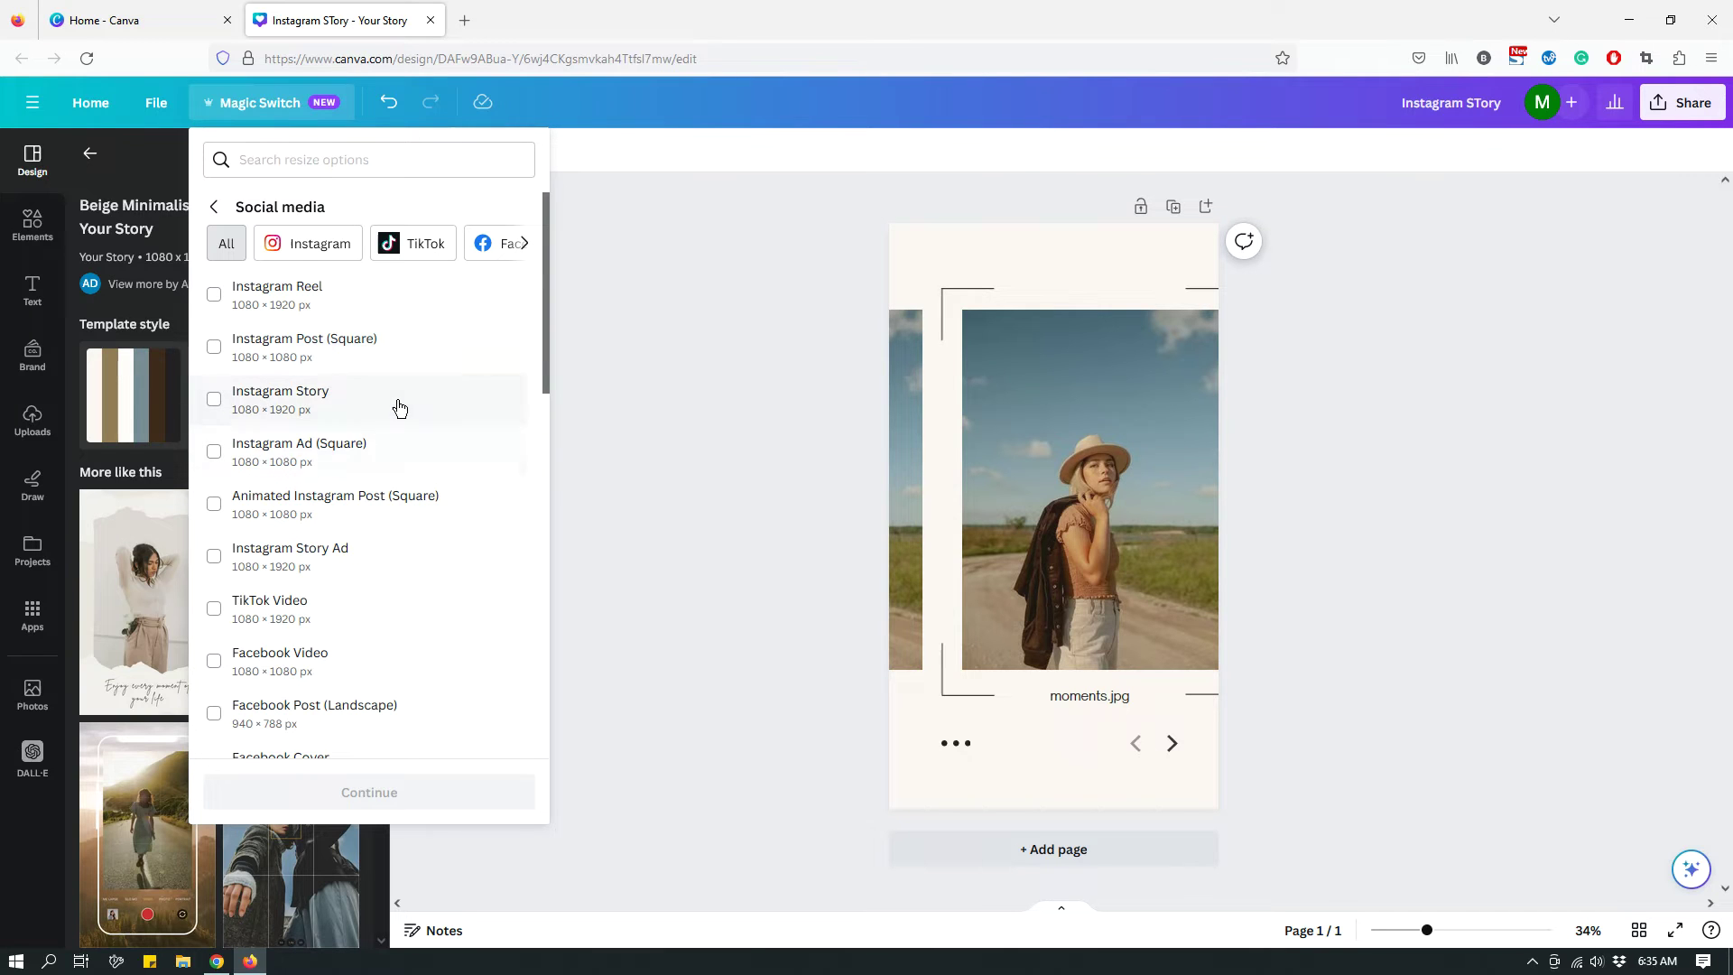
{"action": "scroll", "coordinate": [401, 408], "scroll_direction": "down", "scroll_amount": 2}
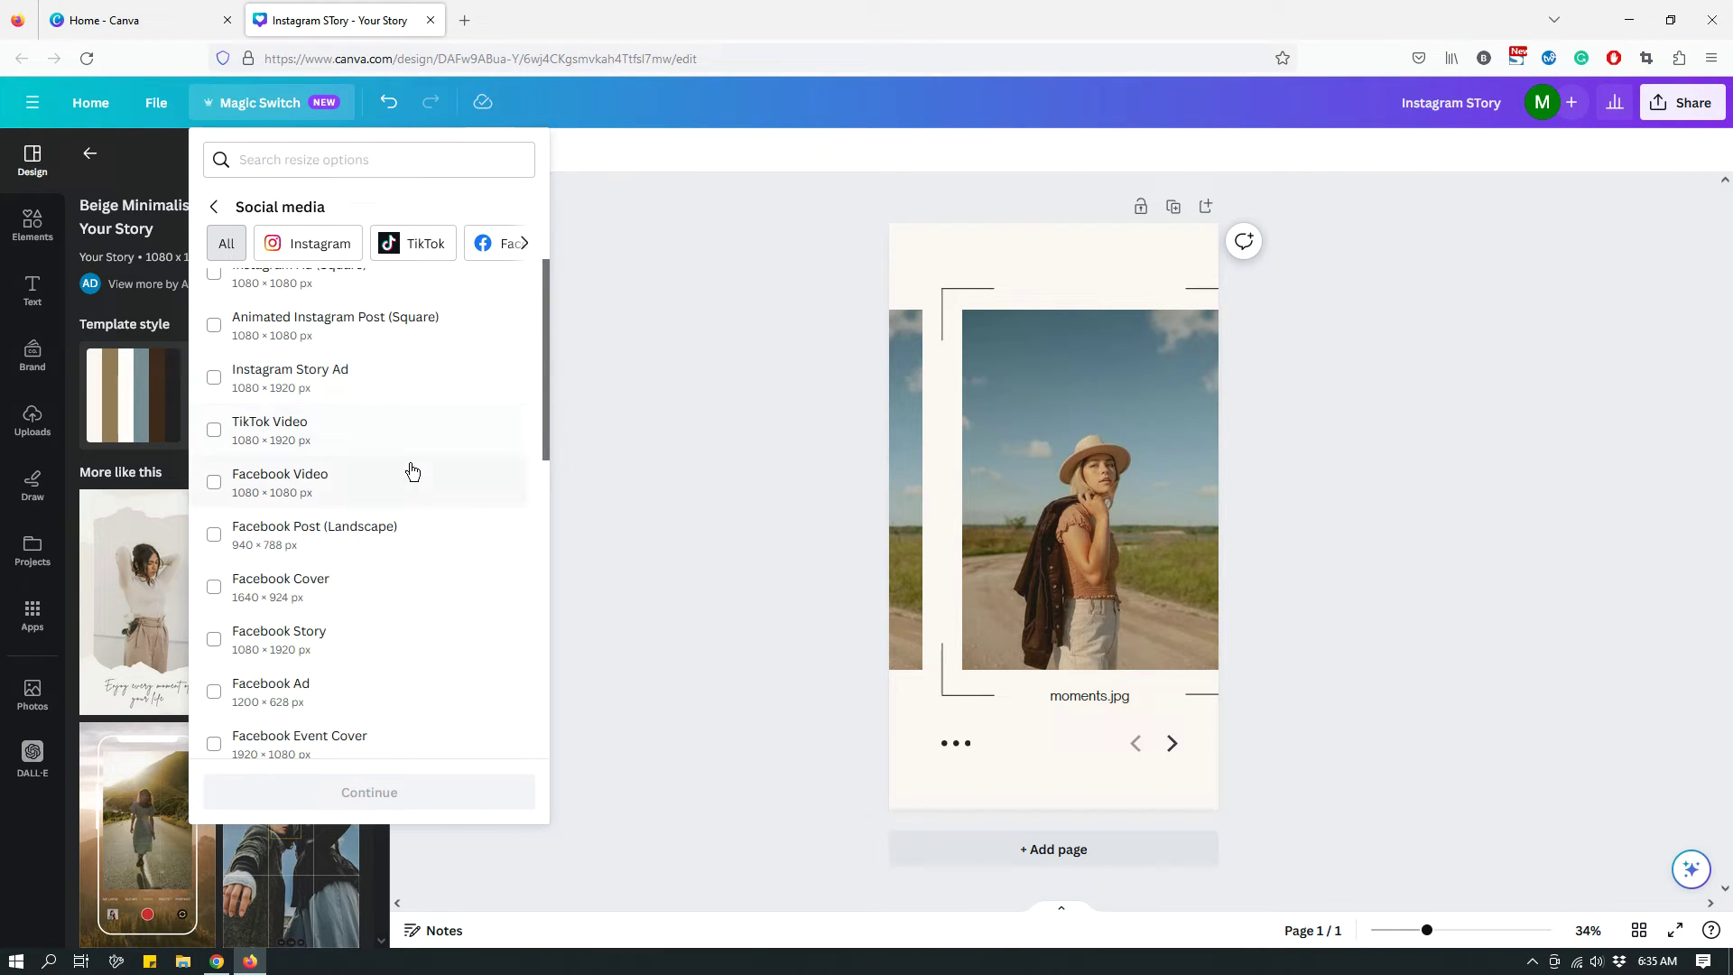
{"action": "scroll", "coordinate": [406, 470], "scroll_direction": "up", "scroll_amount": 2}
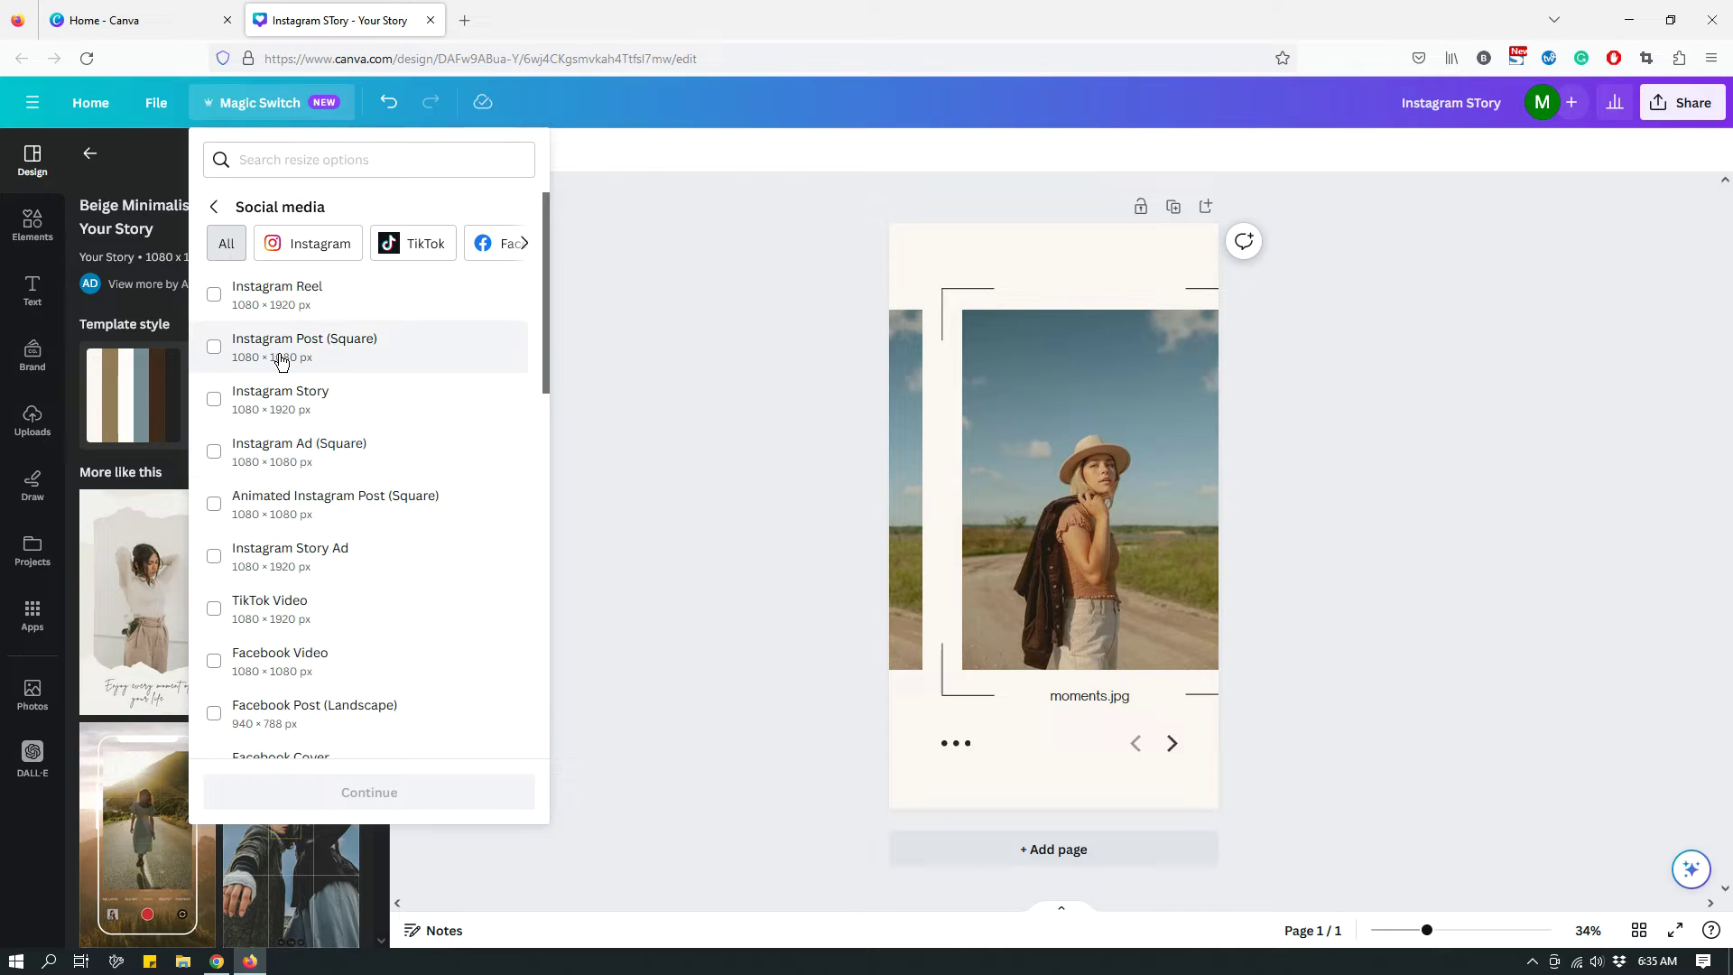
{"action": "left_click", "coordinate": [215, 348]}
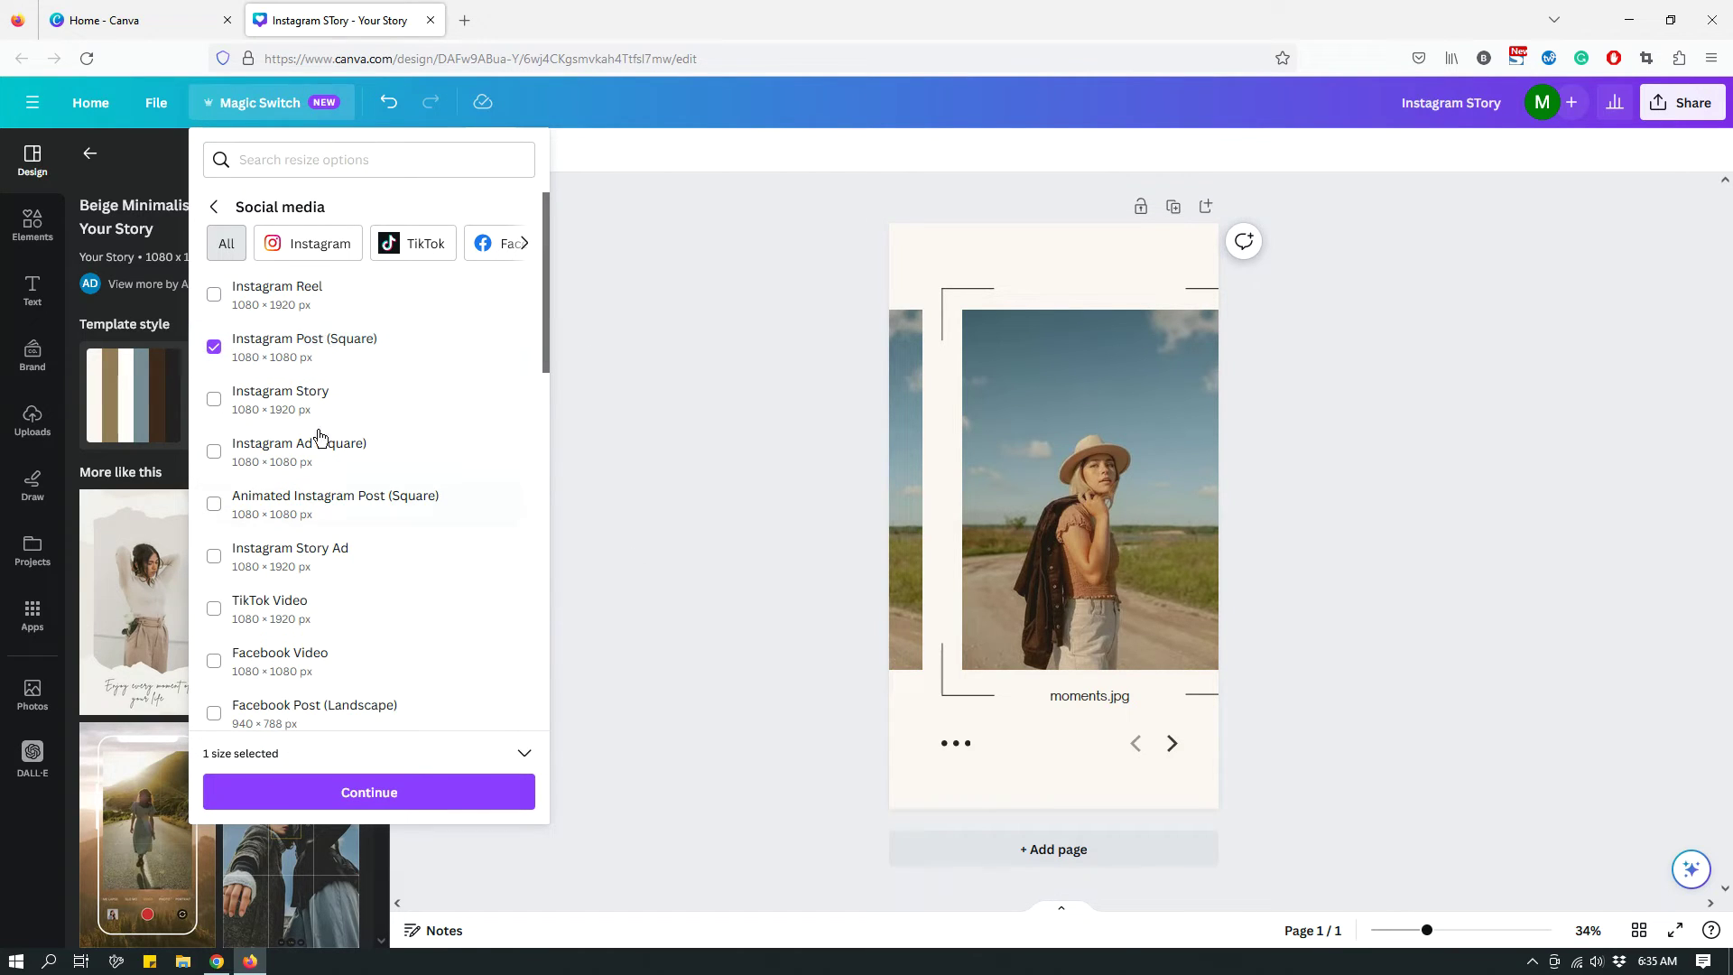
{"action": "left_click", "coordinate": [380, 806]}
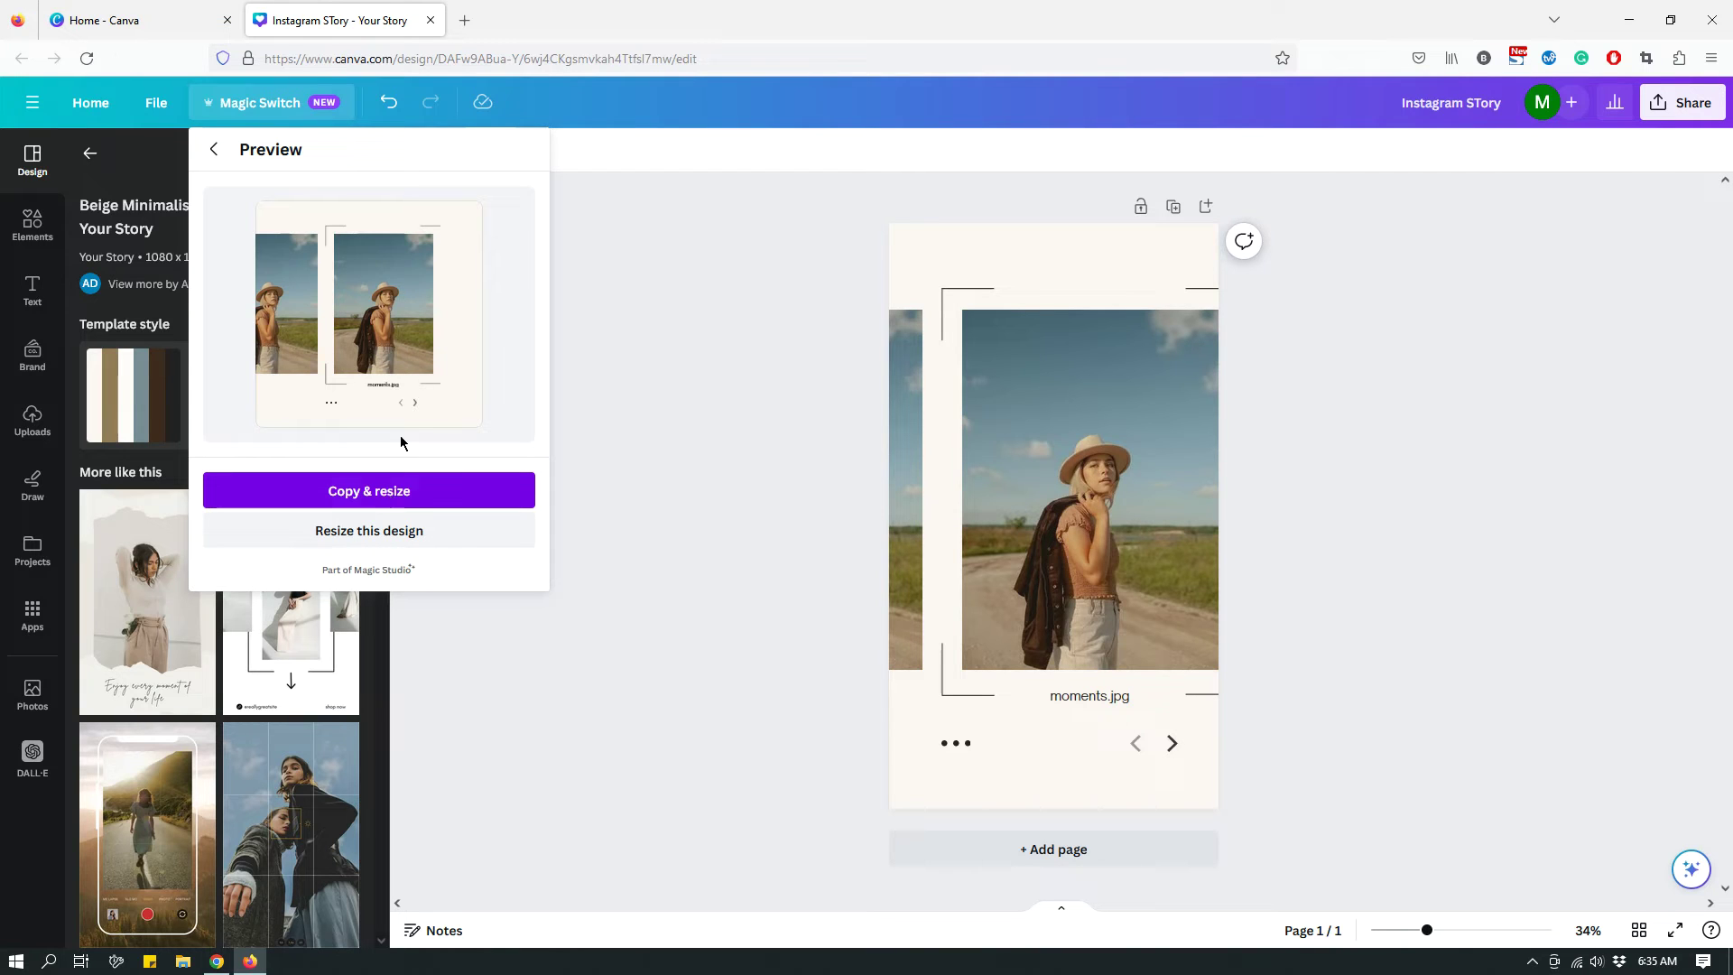
Back out of the preview to the main Magic Switch resize options.
{"action": "left_click", "coordinate": [216, 152]}
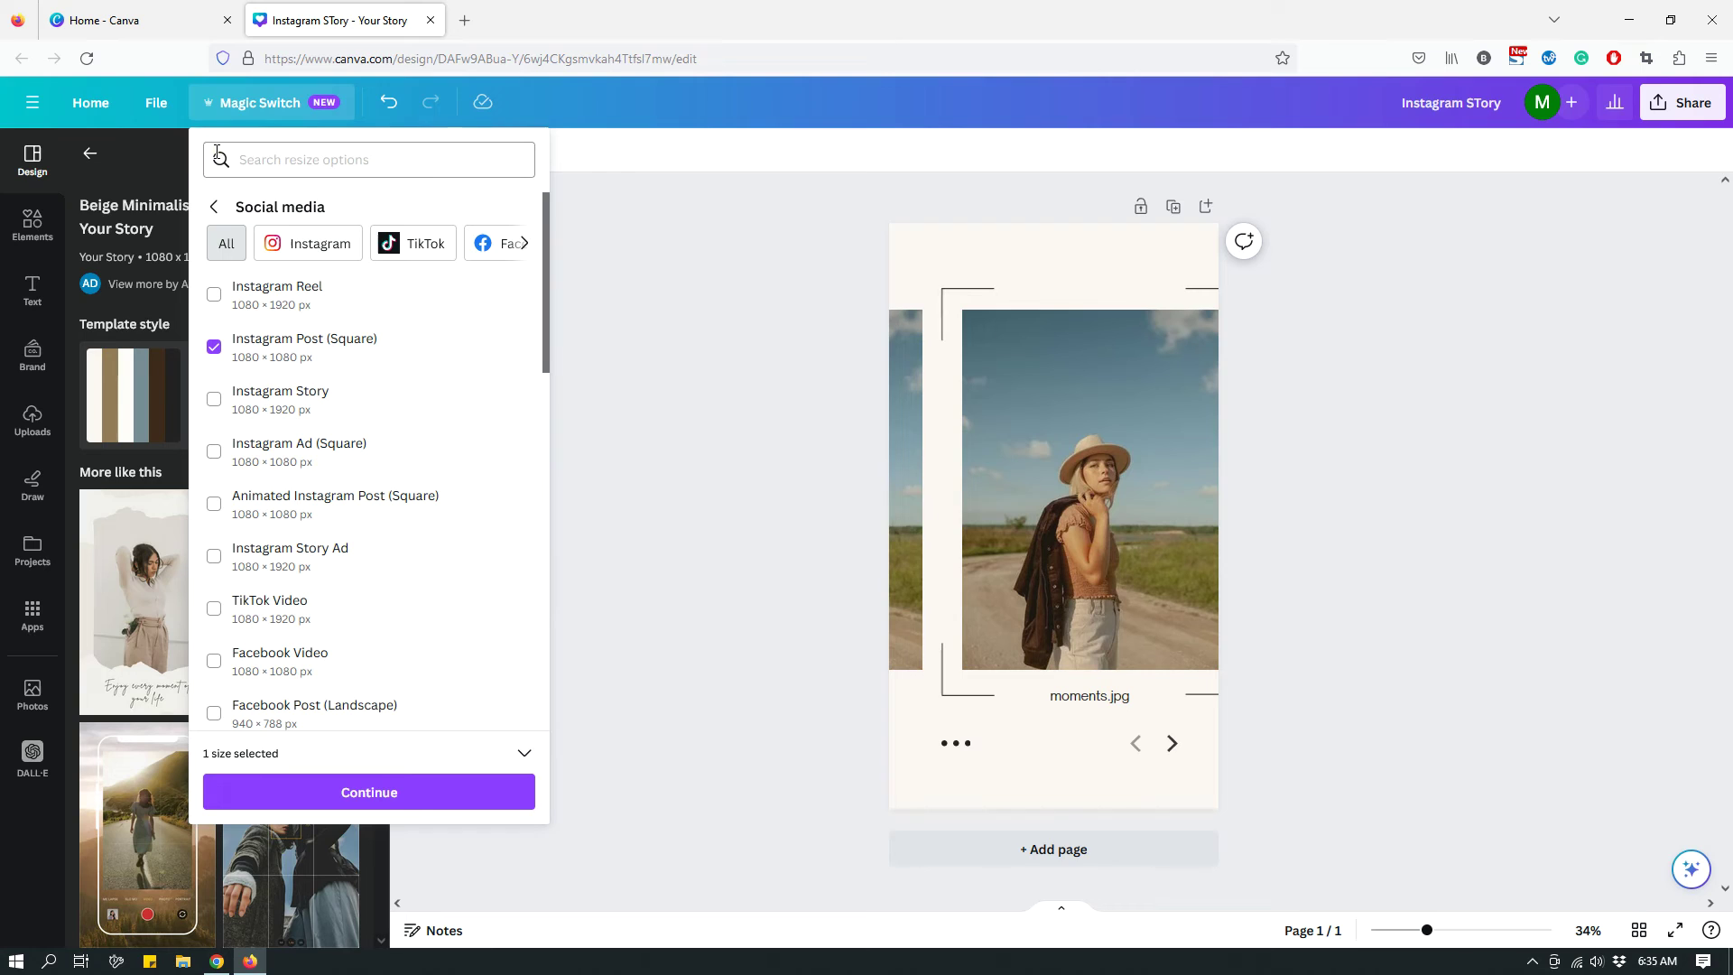
{"action": "left_click", "coordinate": [215, 207]}
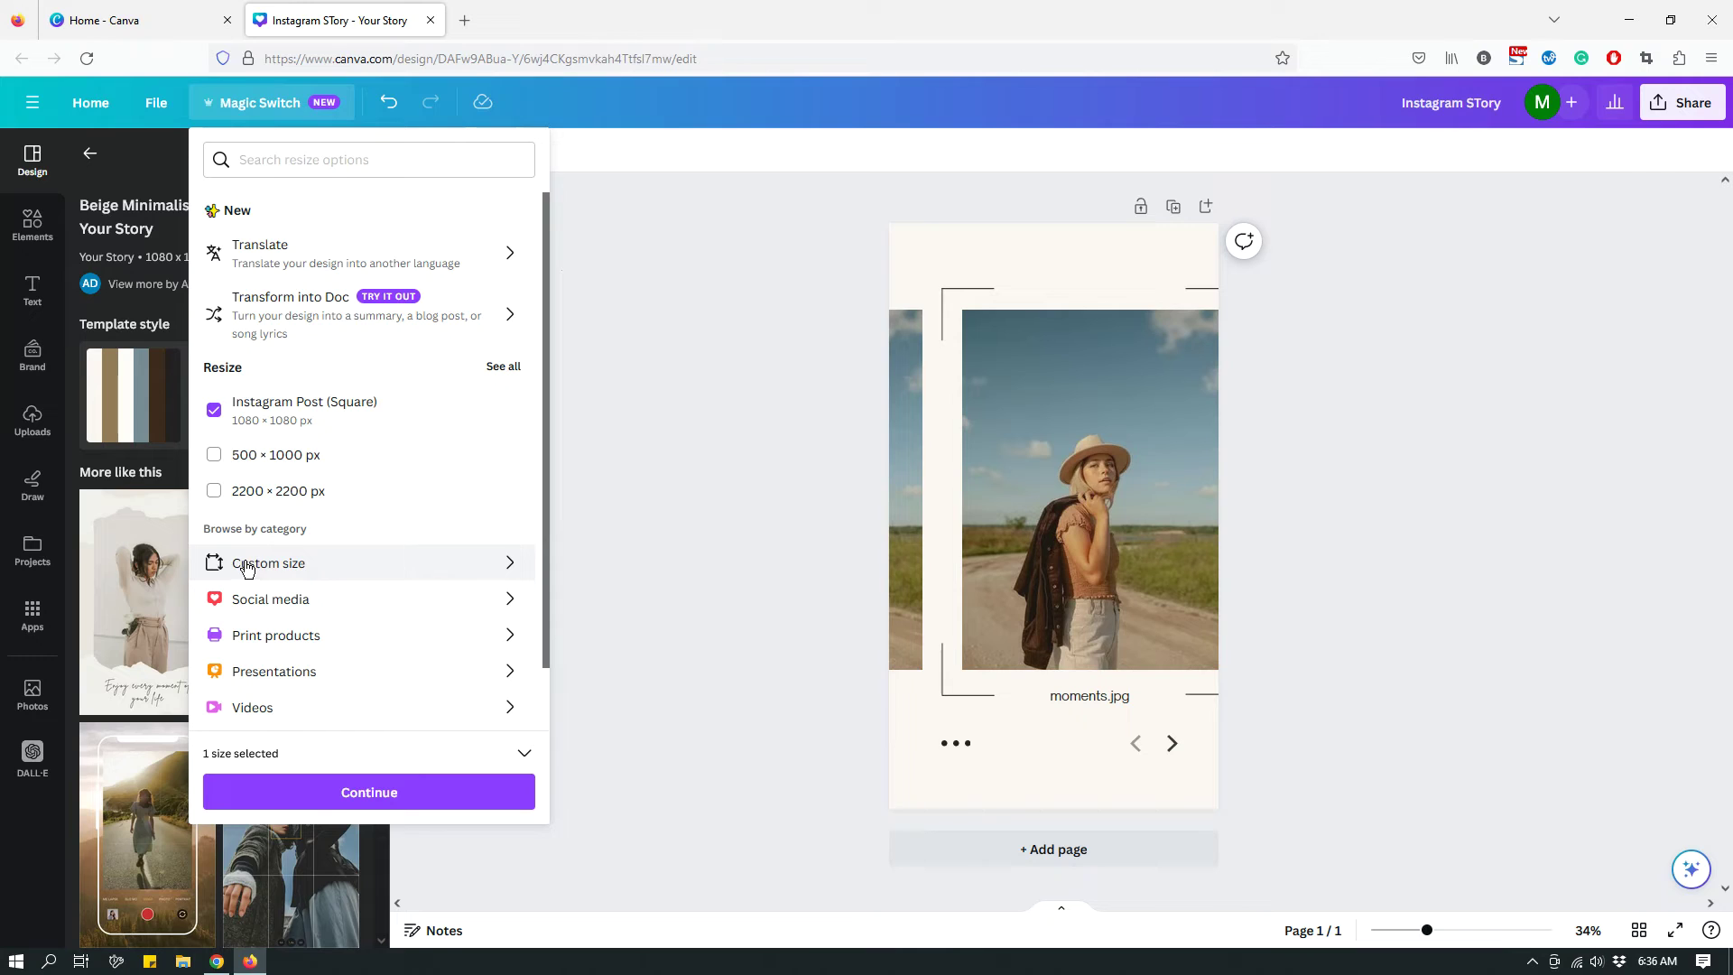
Create a 500 × 1000 px custom size, tick it, and continue to the preview.
{"action": "left_click", "coordinate": [312, 568]}
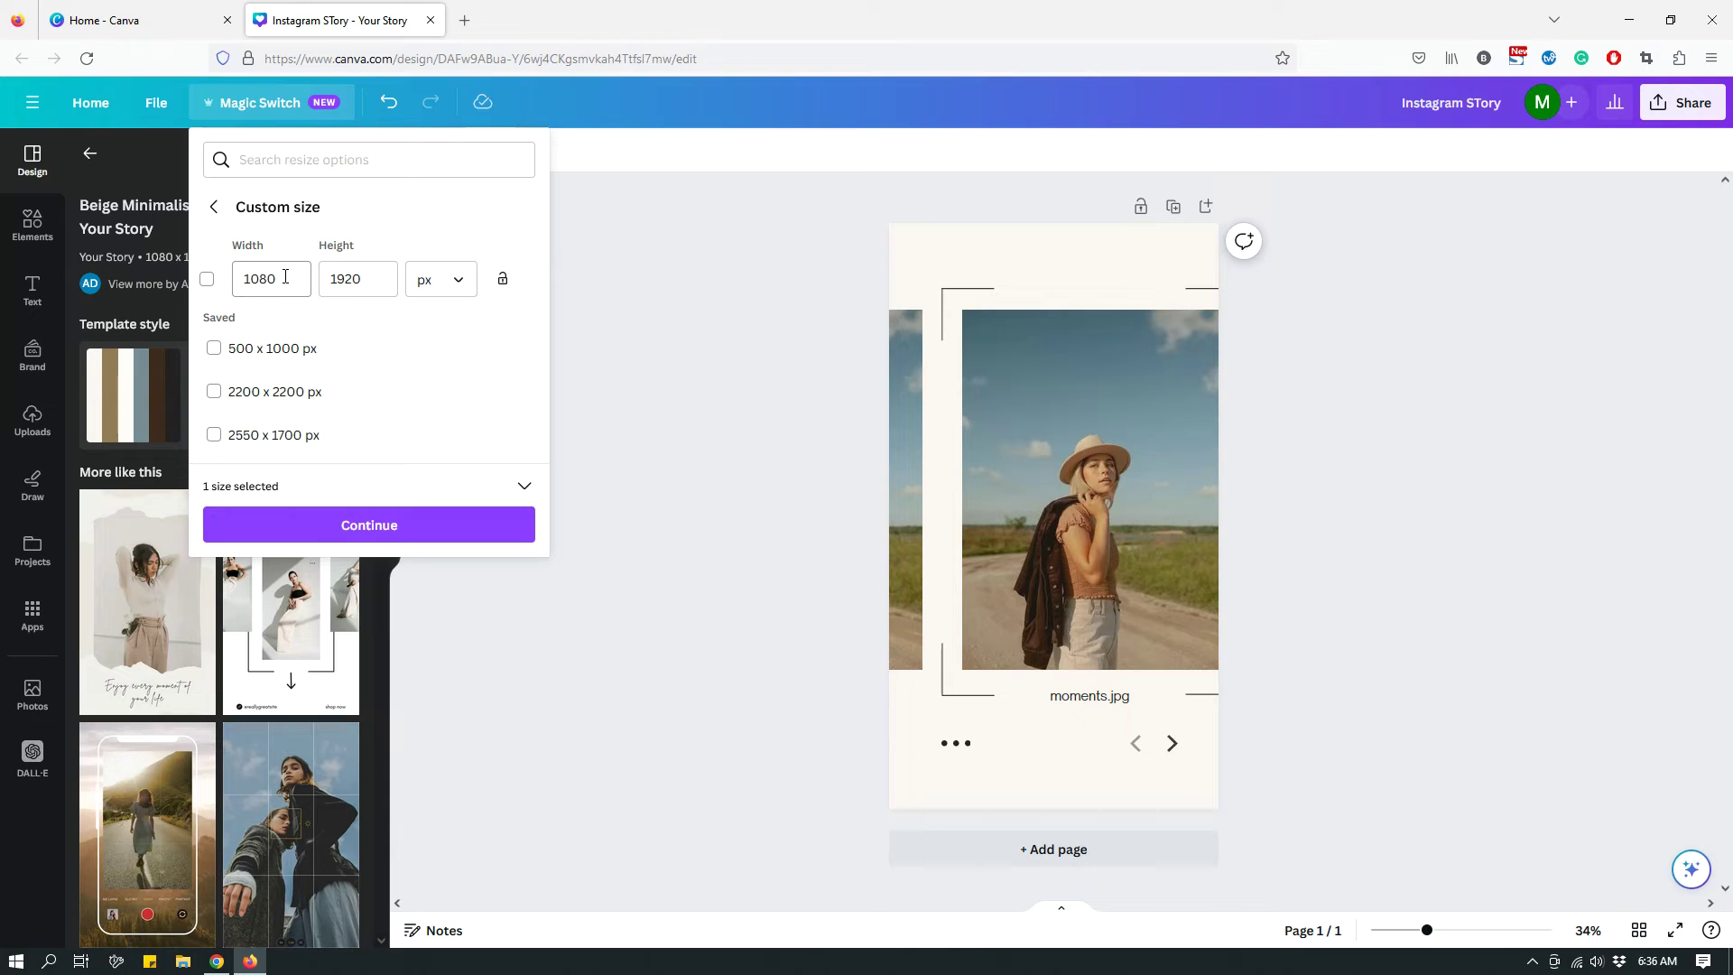
{"action": "left_click_drag", "start_coordinate": [286, 276], "coordinate": [228, 276]}
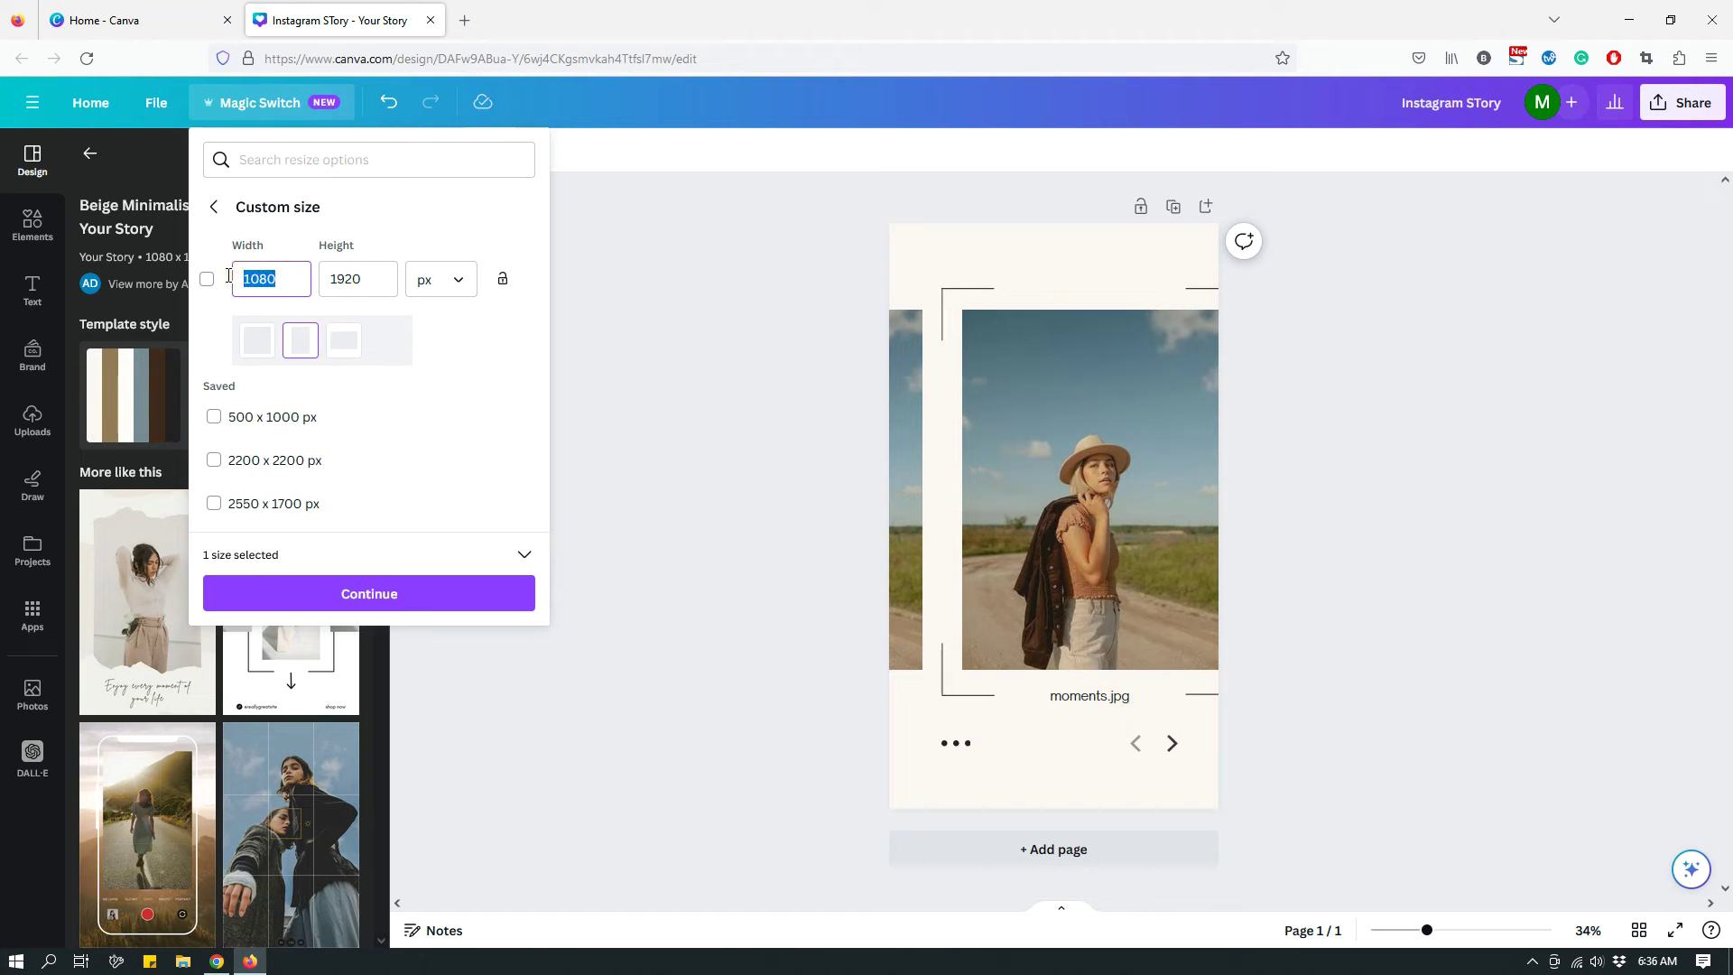
{"action": "type", "text": "500"}
{"action": "left_click", "coordinate": [385, 272]}
{"action": "left_click_drag", "start_coordinate": [366, 277], "coordinate": [325, 278]}
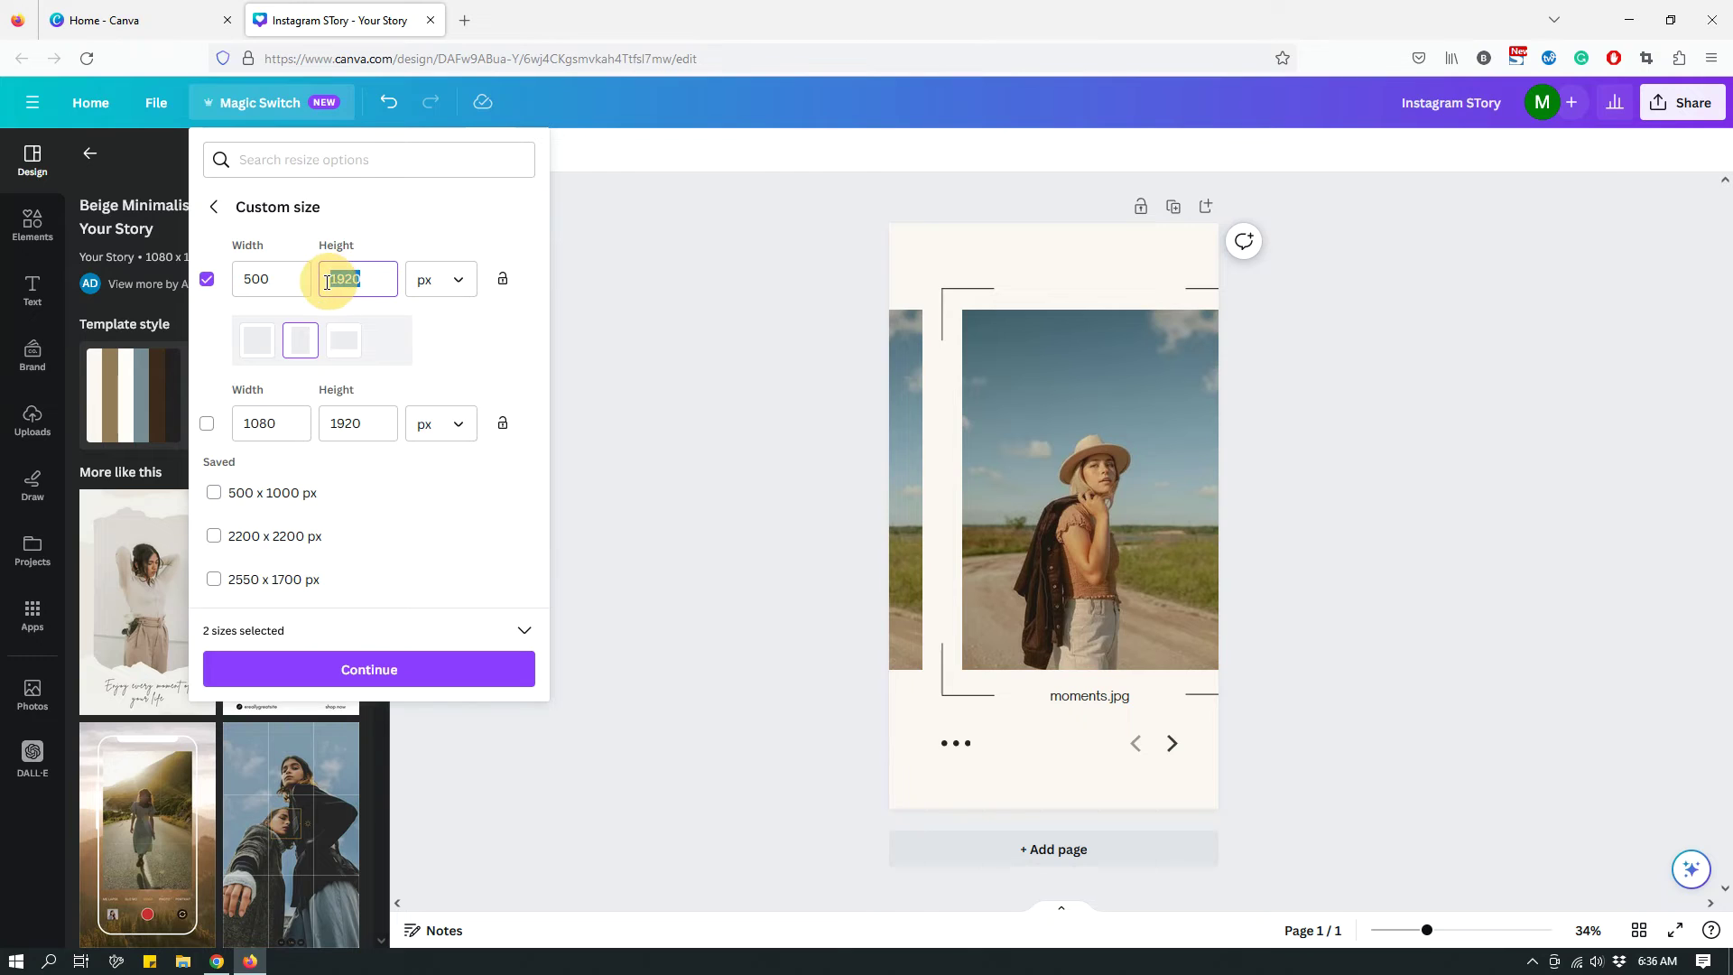
{"action": "type", "text": "1000"}
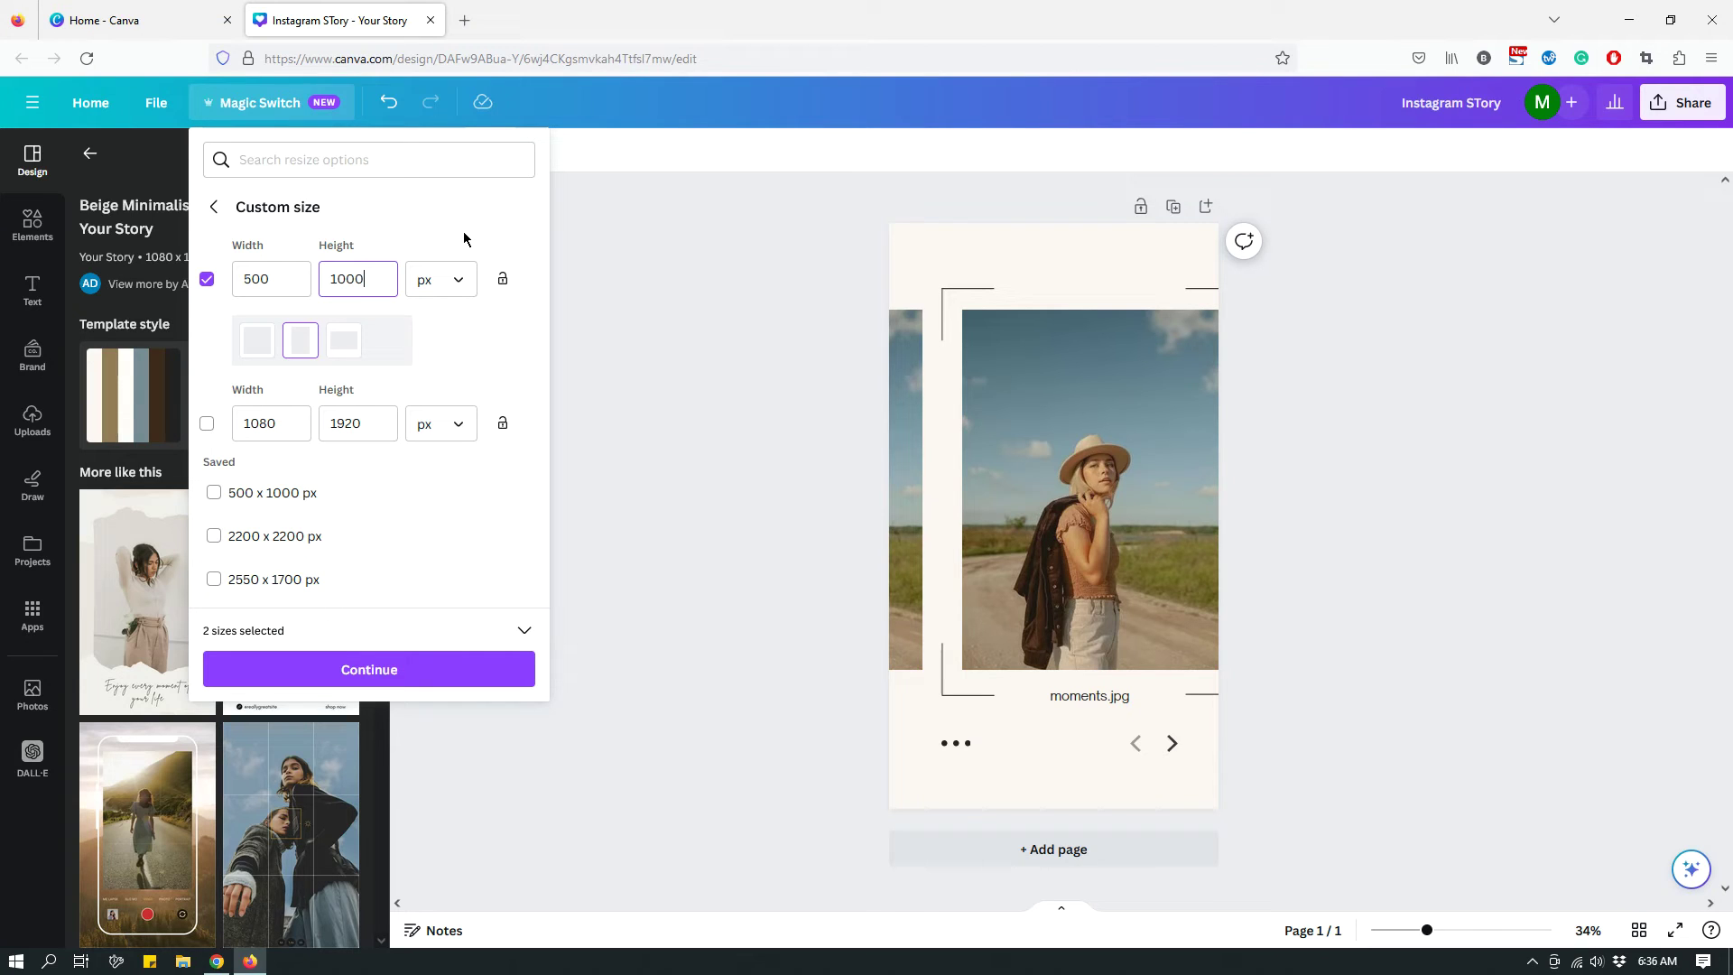
{"action": "left_click", "coordinate": [465, 238]}
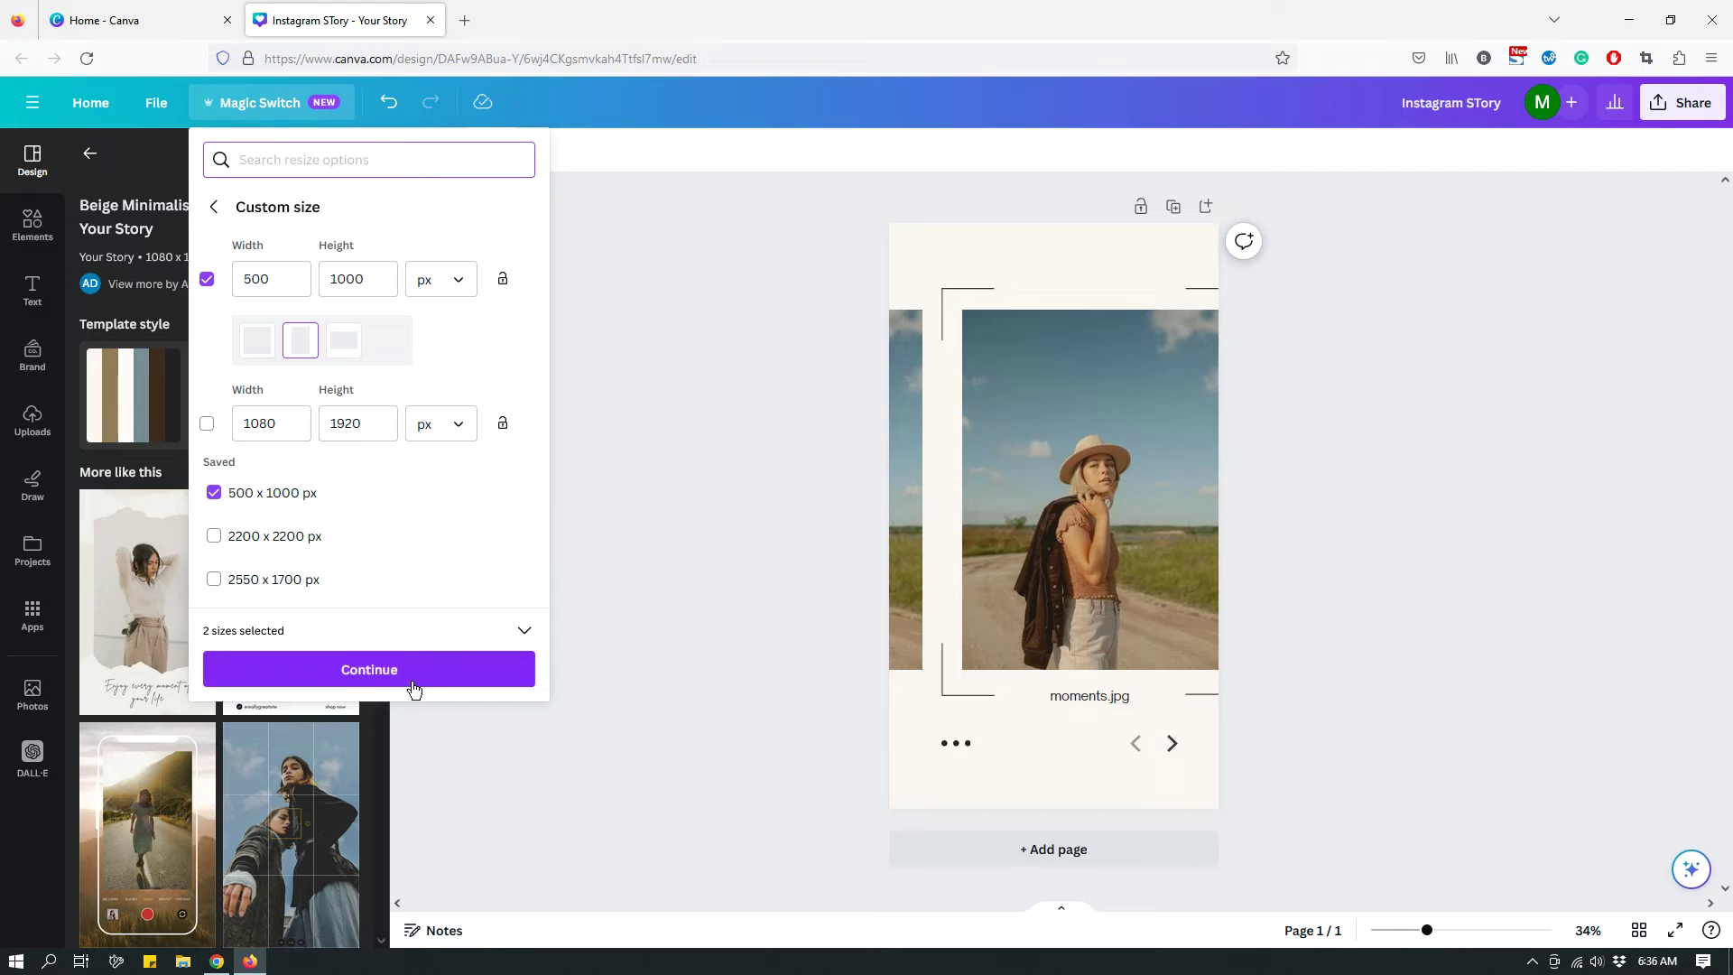
{"action": "left_click", "coordinate": [360, 670]}
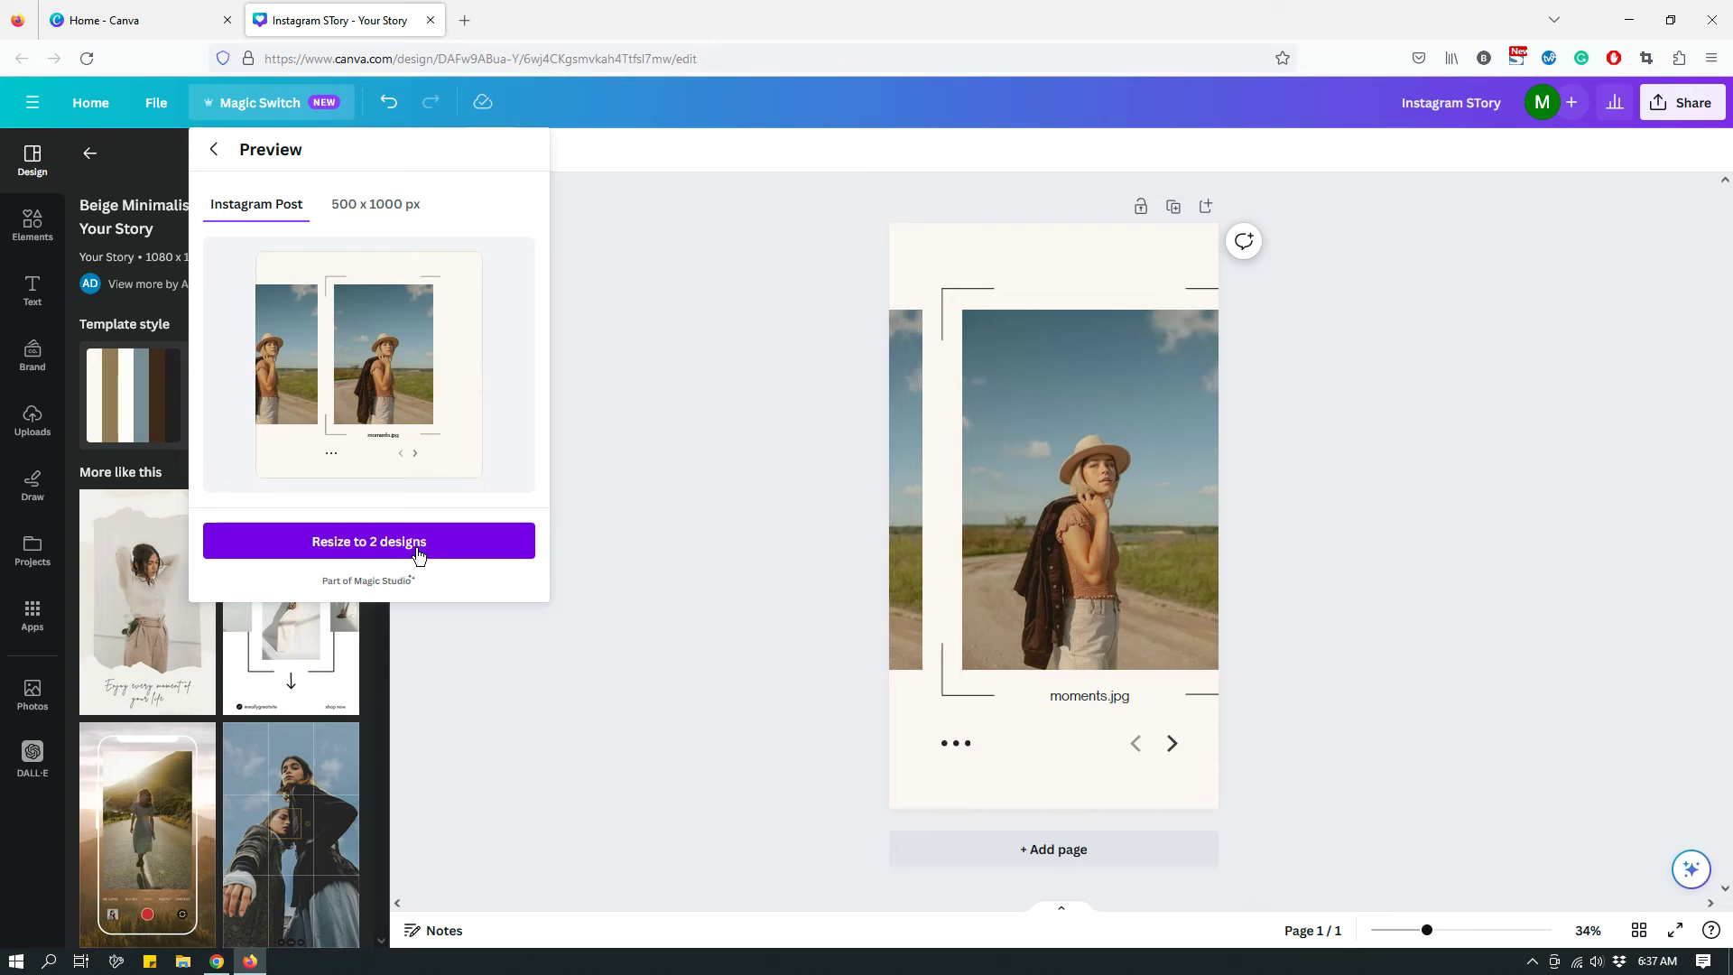
View the 500 × 1000 px preview, then go back to the custom size options.
{"action": "left_click", "coordinate": [387, 208]}
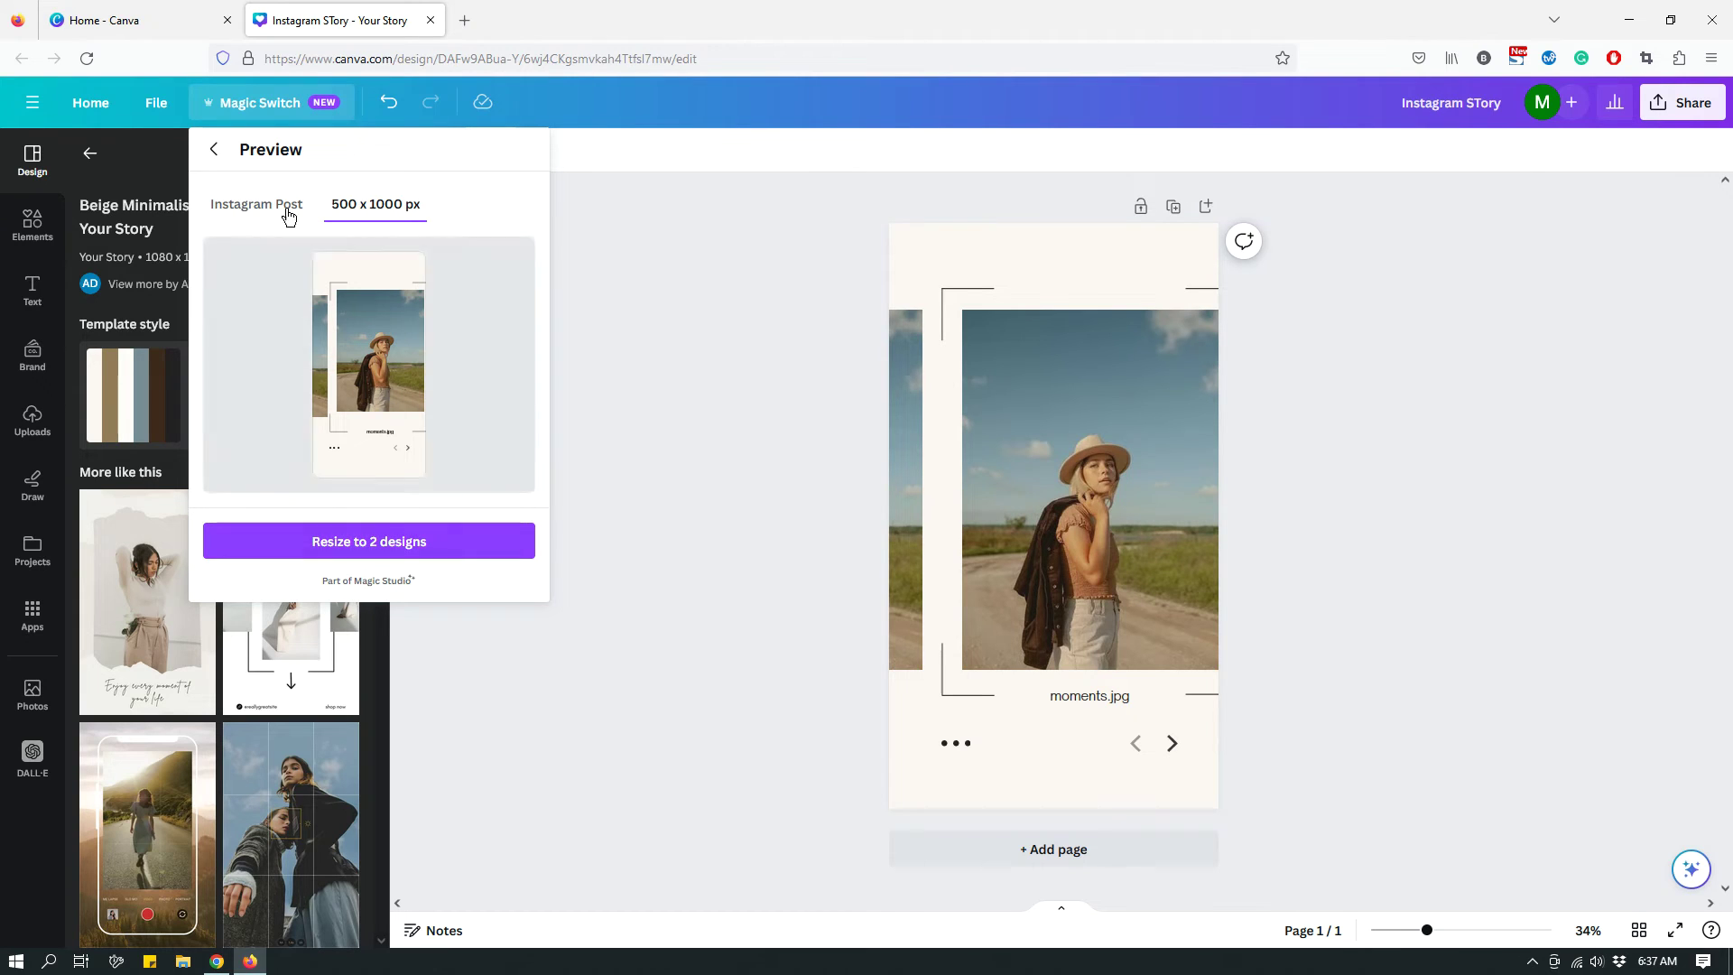
{"action": "left_click", "coordinate": [215, 150]}
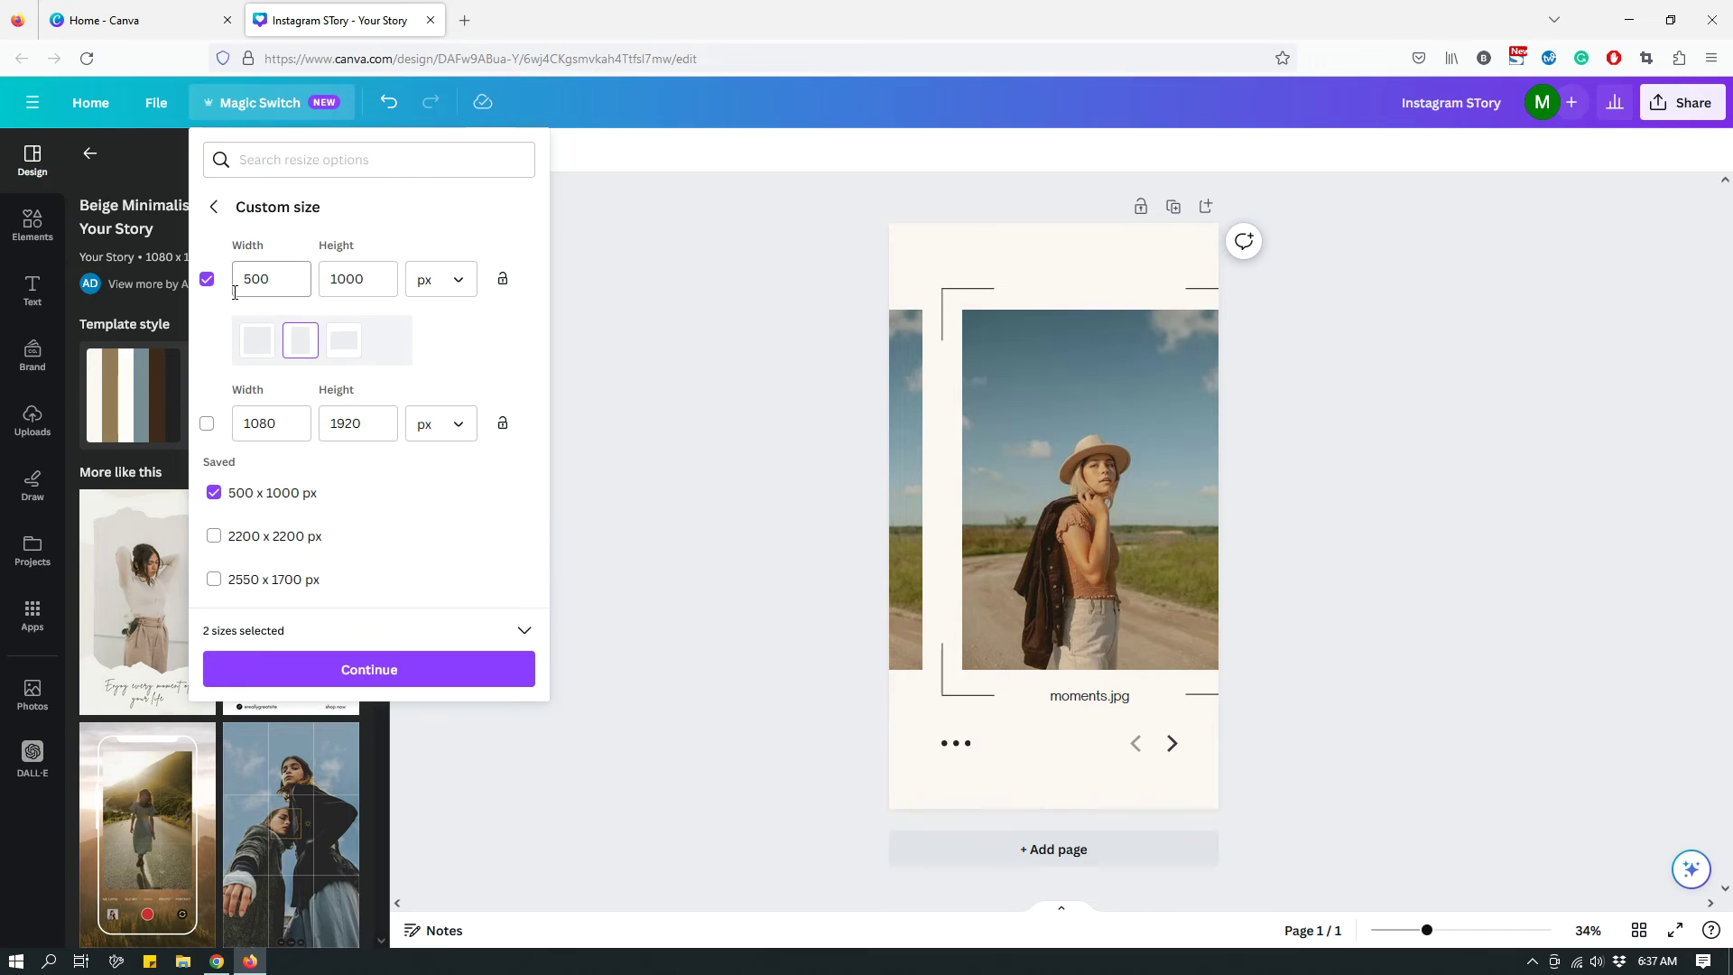
Untick 500 × 1000 px in the main menu and preview only Instagram Post (Square).
{"action": "left_click", "coordinate": [215, 210]}
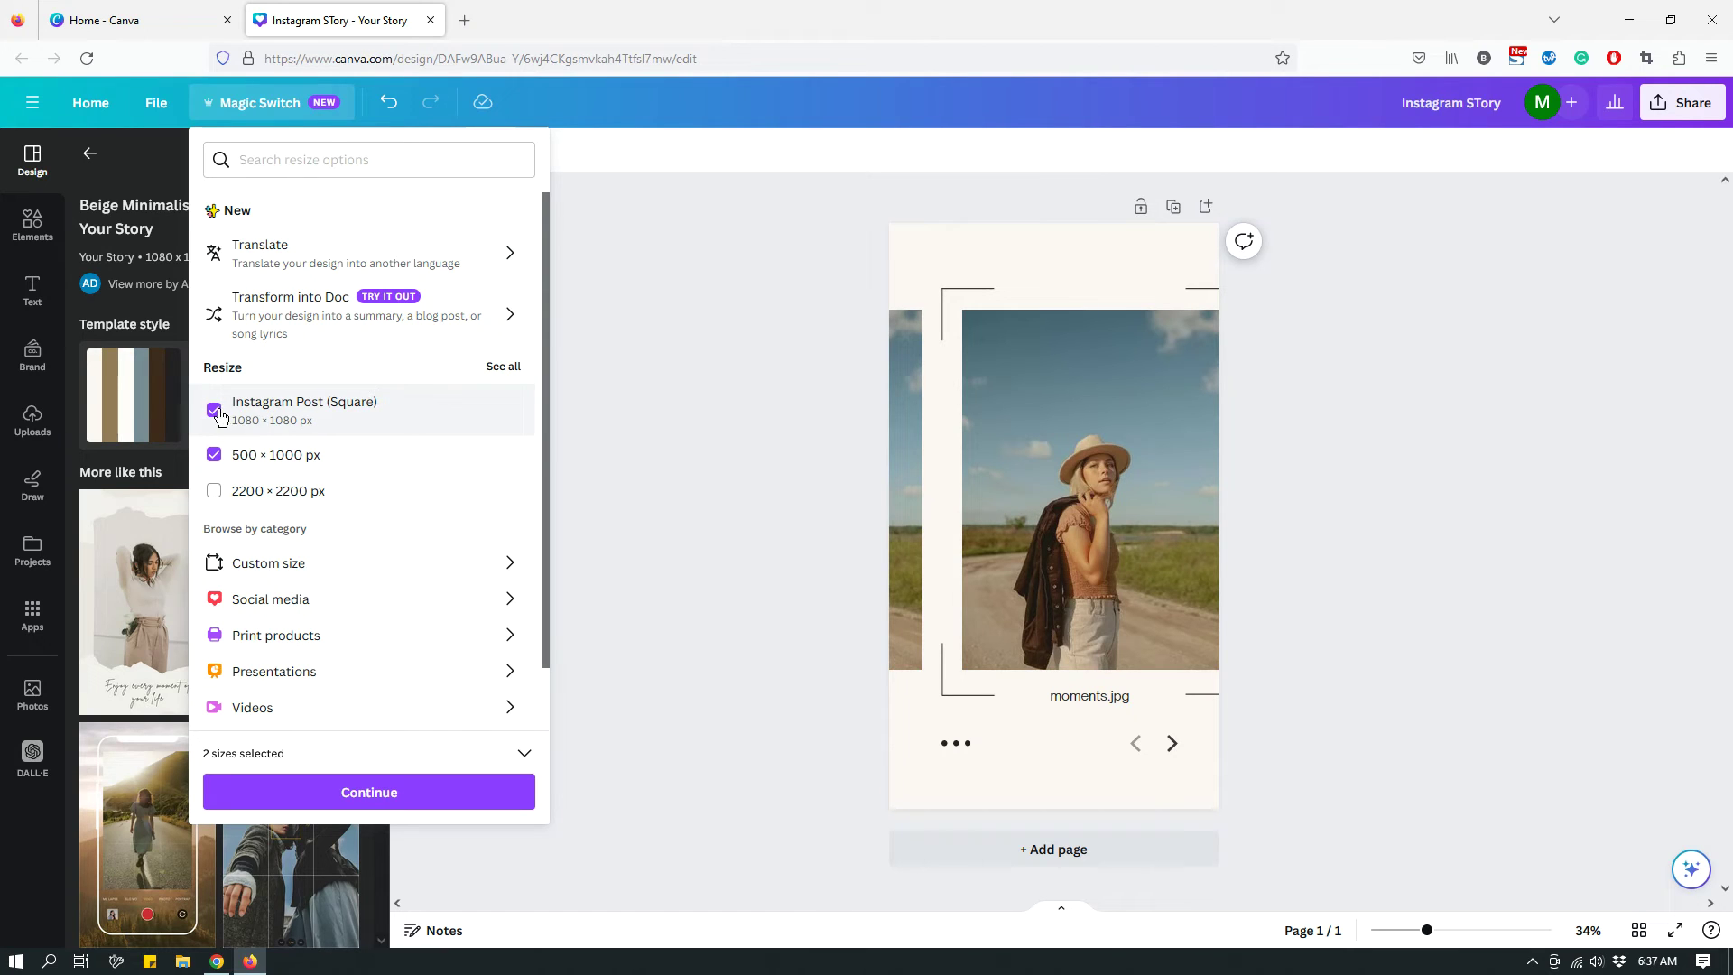
{"action": "left_click", "coordinate": [216, 373]}
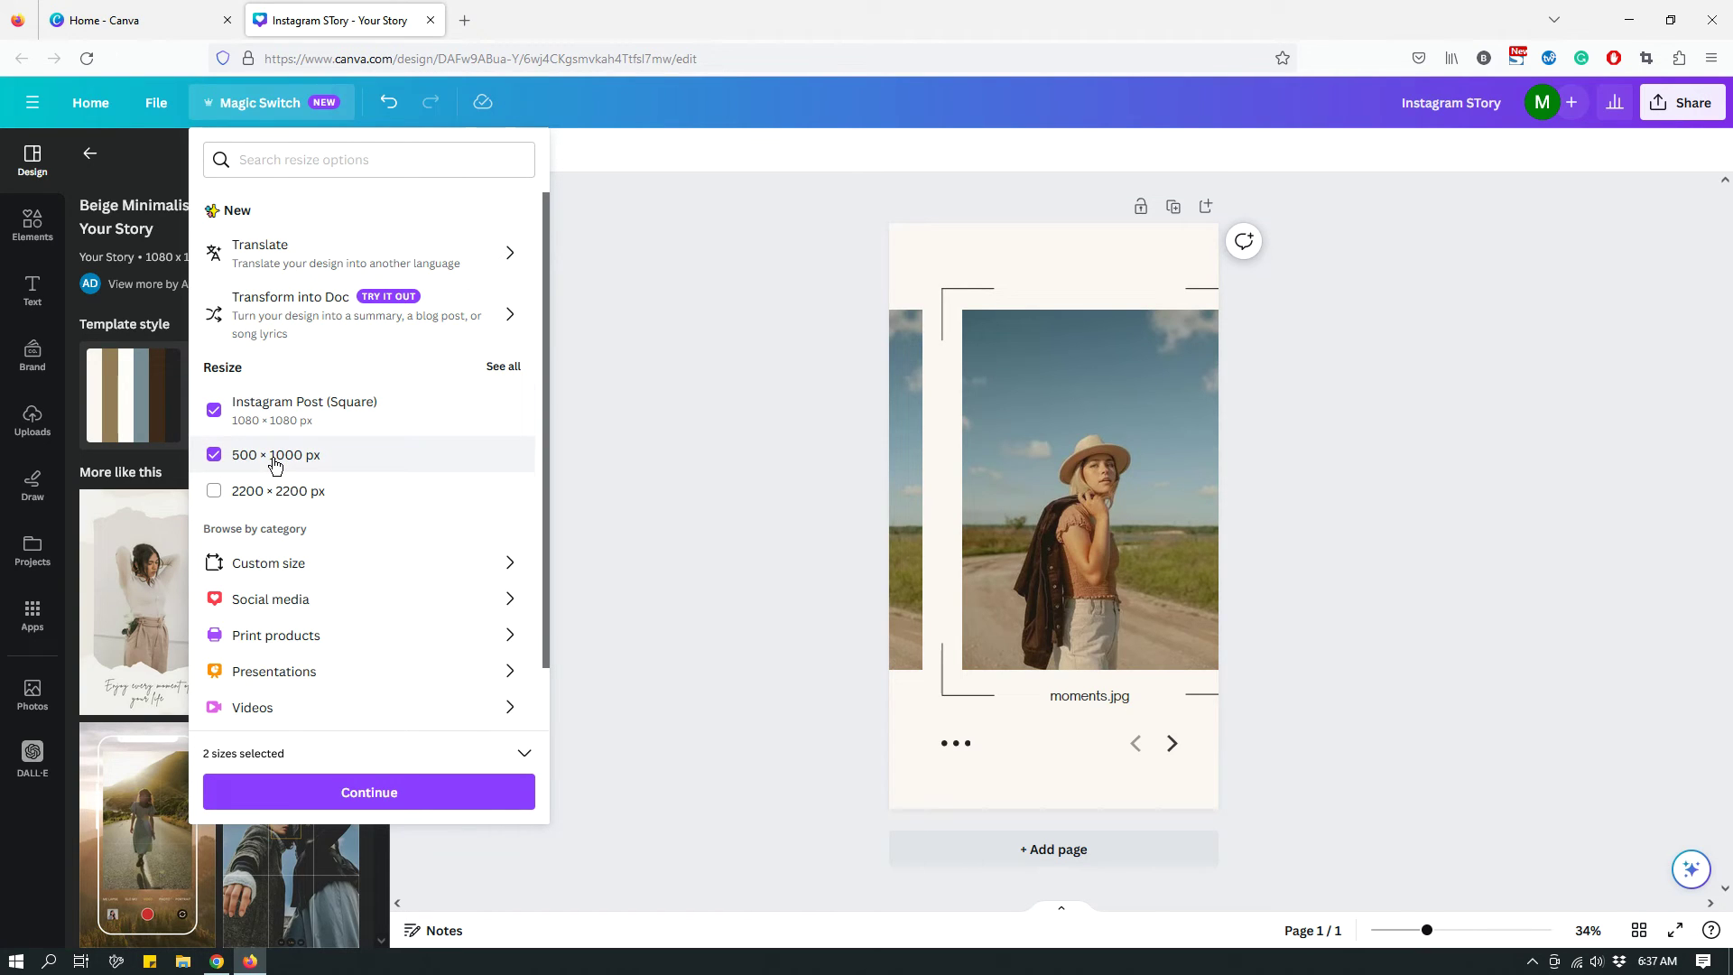
{"action": "left_click", "coordinate": [215, 455]}
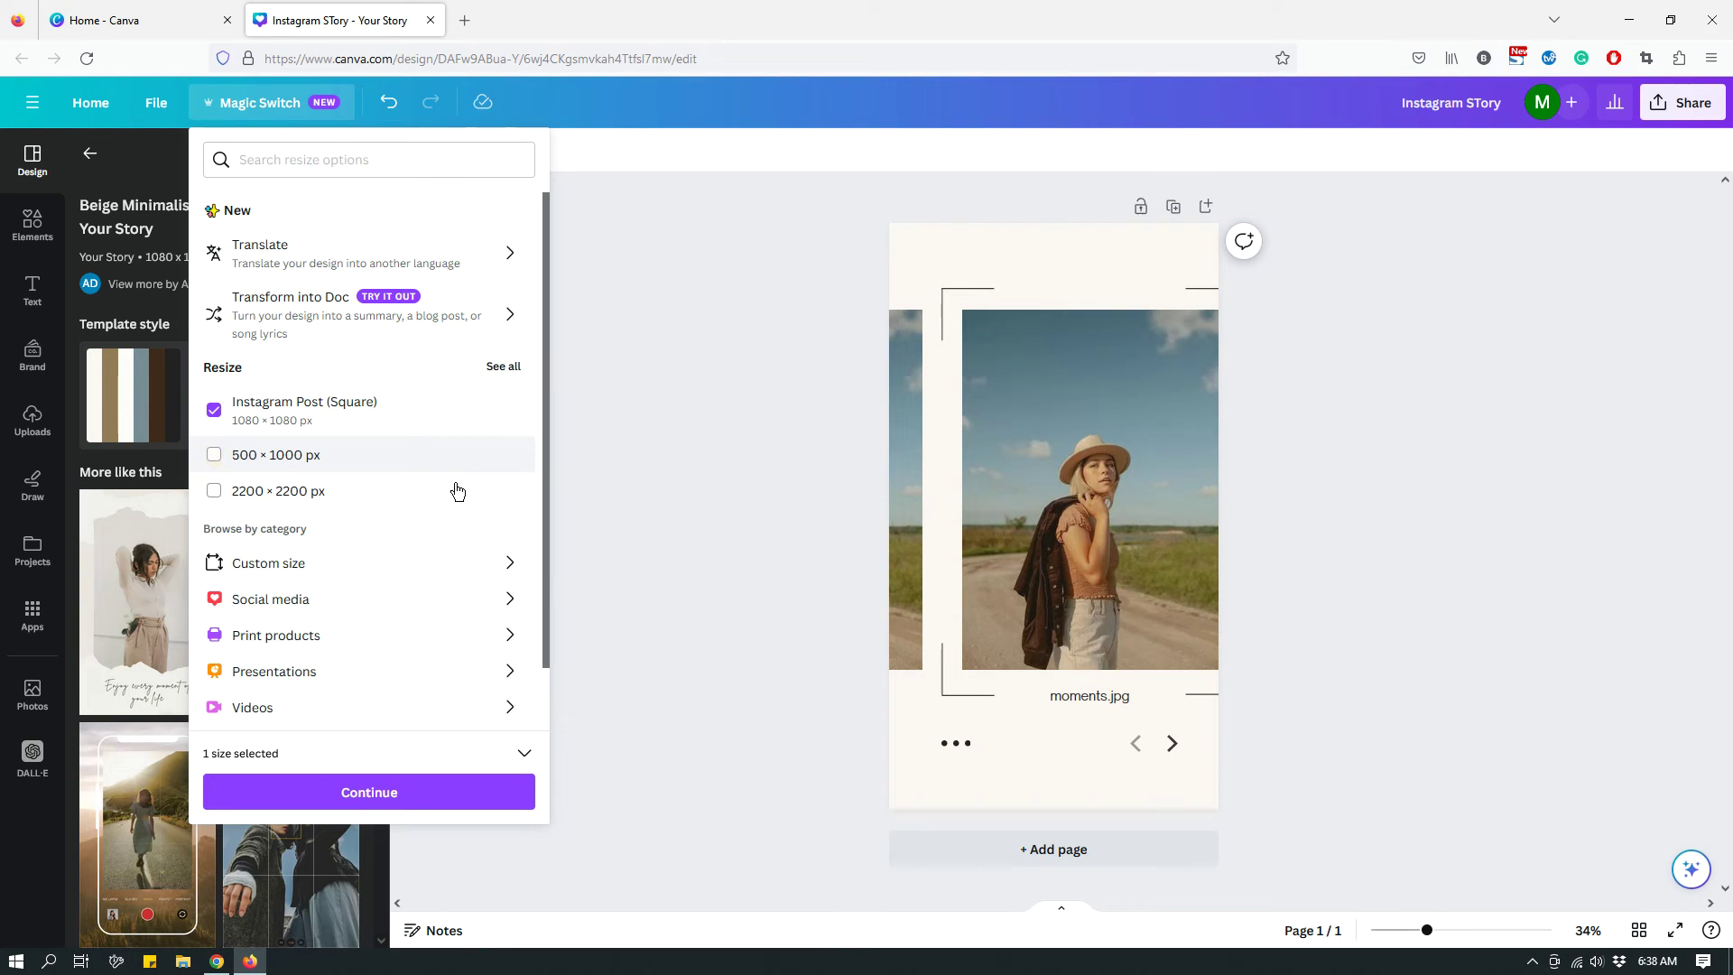
{"action": "left_click", "coordinate": [377, 795]}
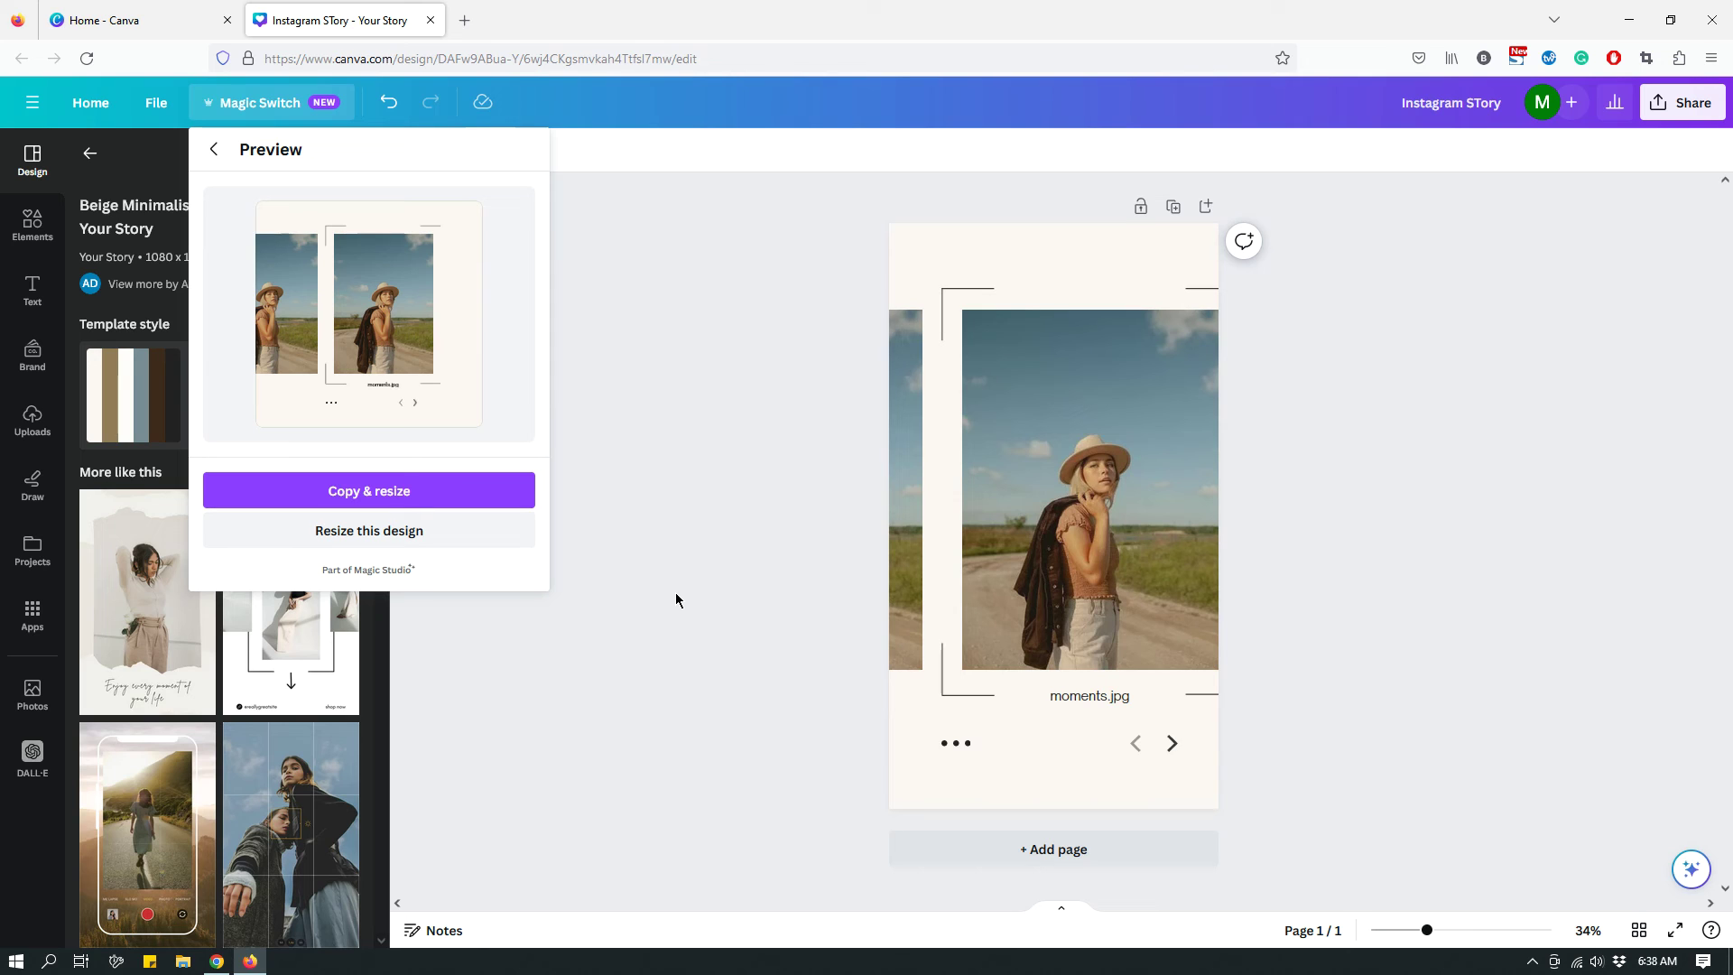
Dismiss the Instagram Post preview with the Magic Switch button.
{"action": "left_click", "coordinate": [240, 108]}
Reopen the Magic Switch menu, then close it to return to the Instagram STory design.
{"action": "left_click", "coordinate": [240, 108]}
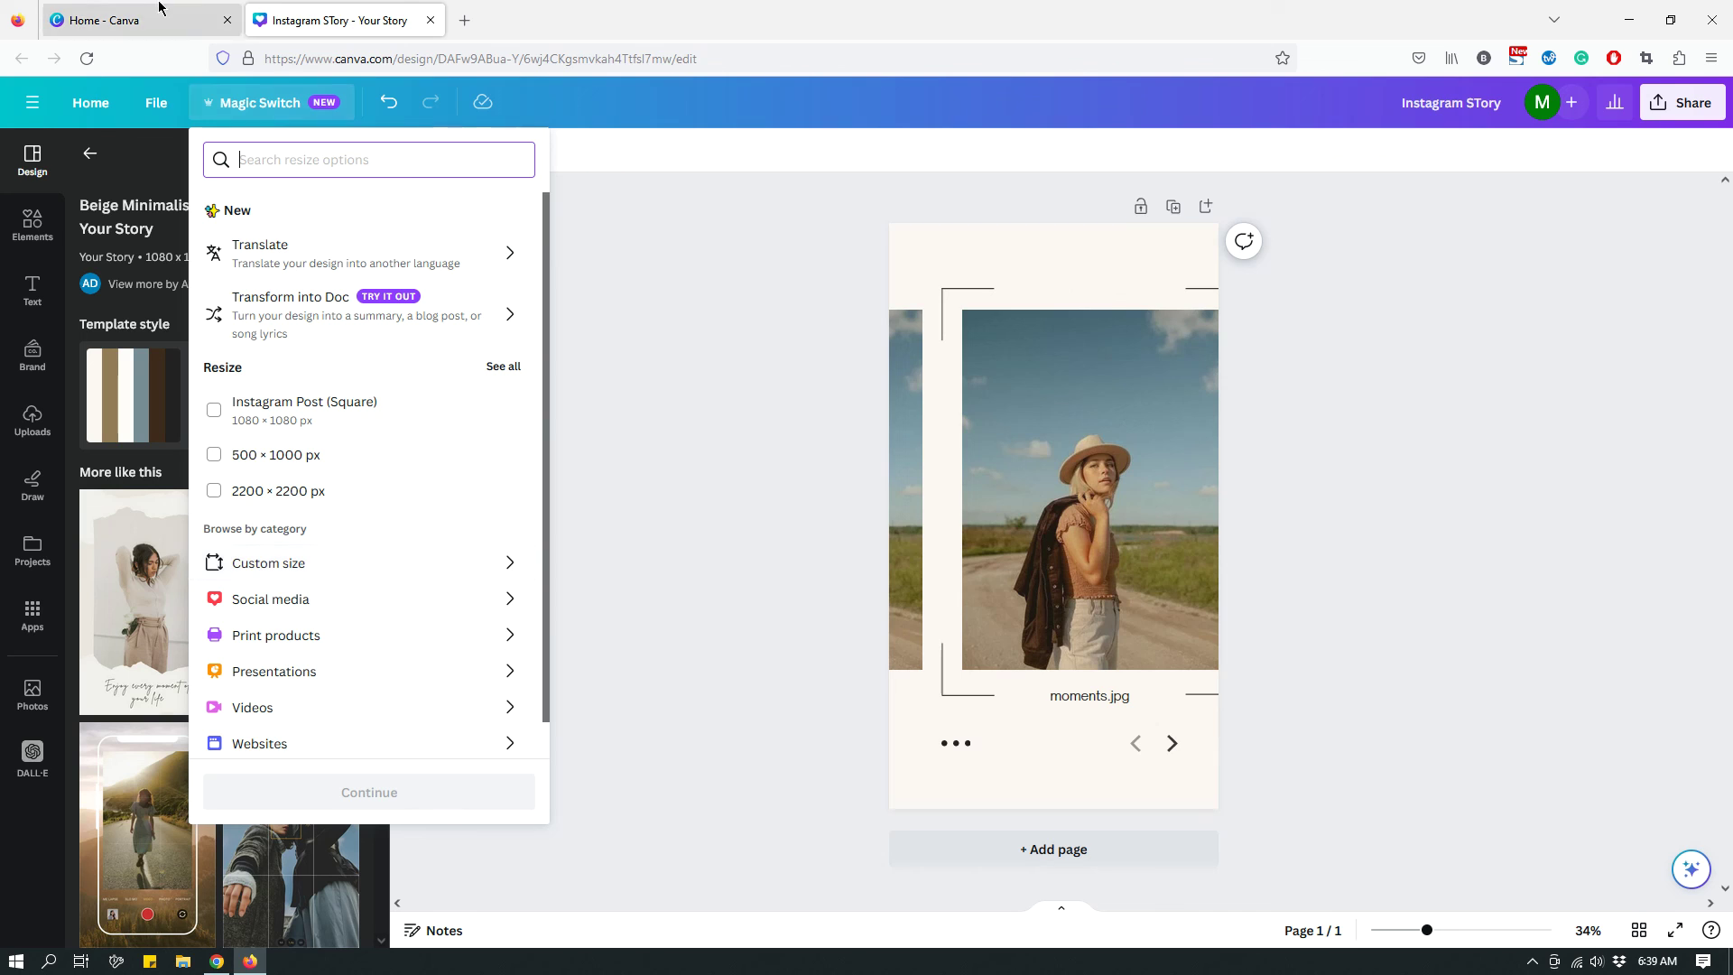
{"action": "left_click", "coordinate": [258, 102]}
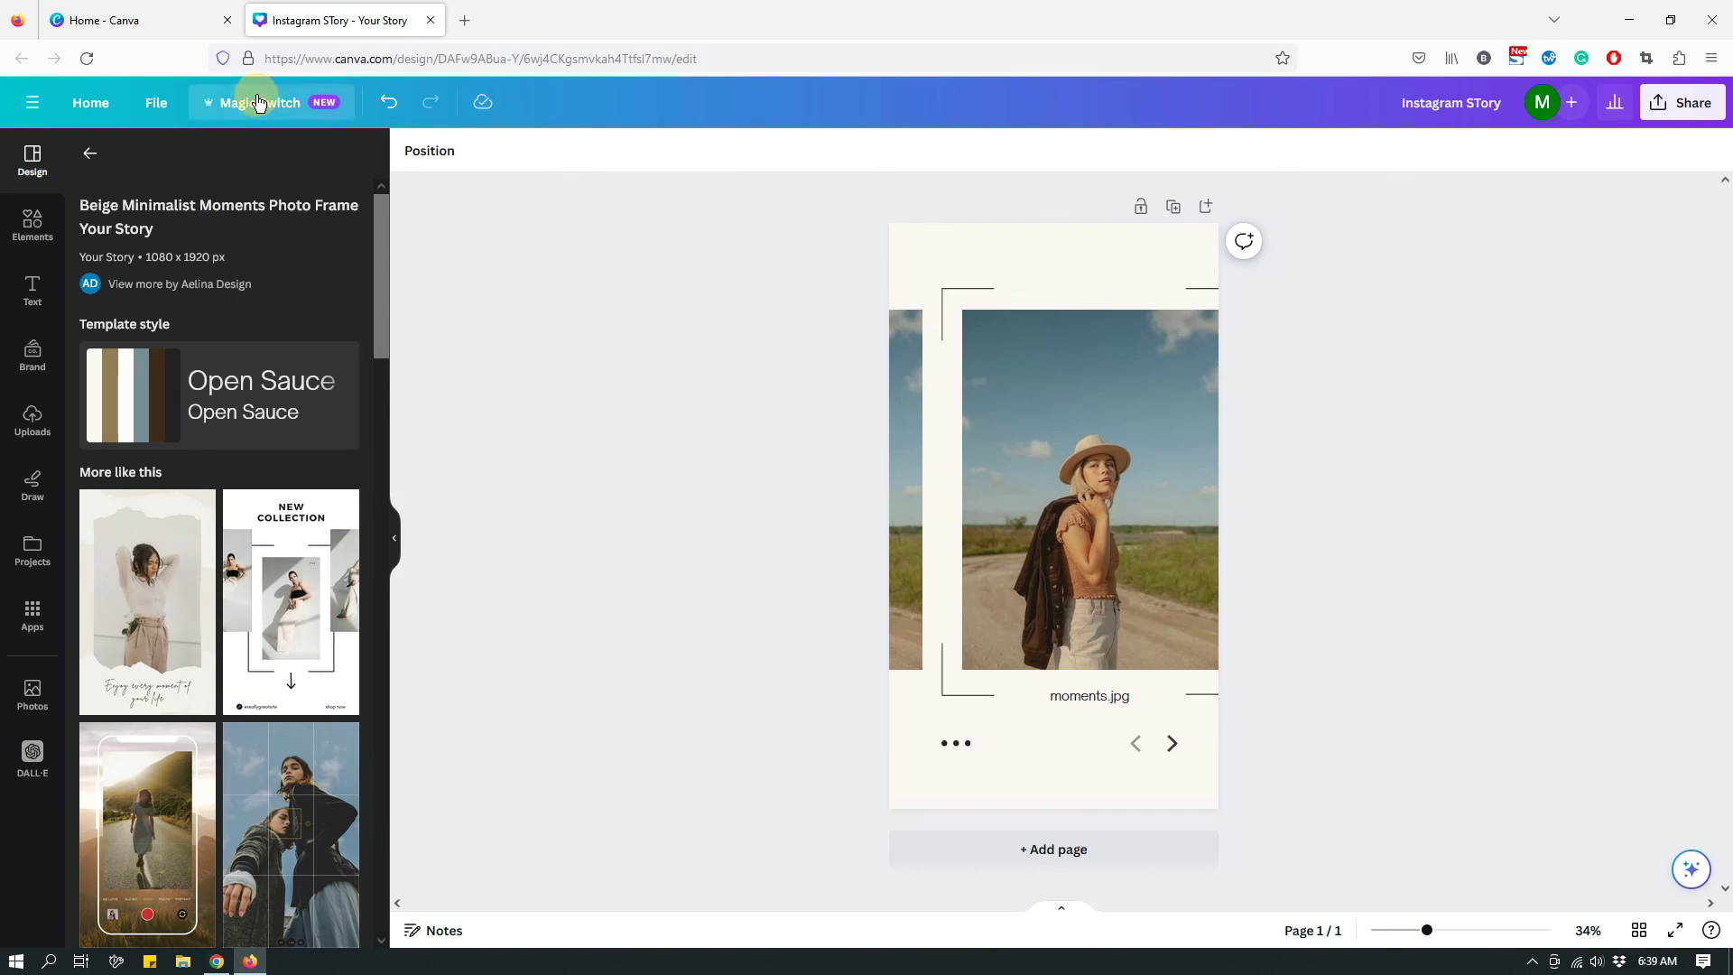
Show the Magic Switch dropdown again with the three saved sizes unticked.
{"action": "left_click", "coordinate": [258, 102]}
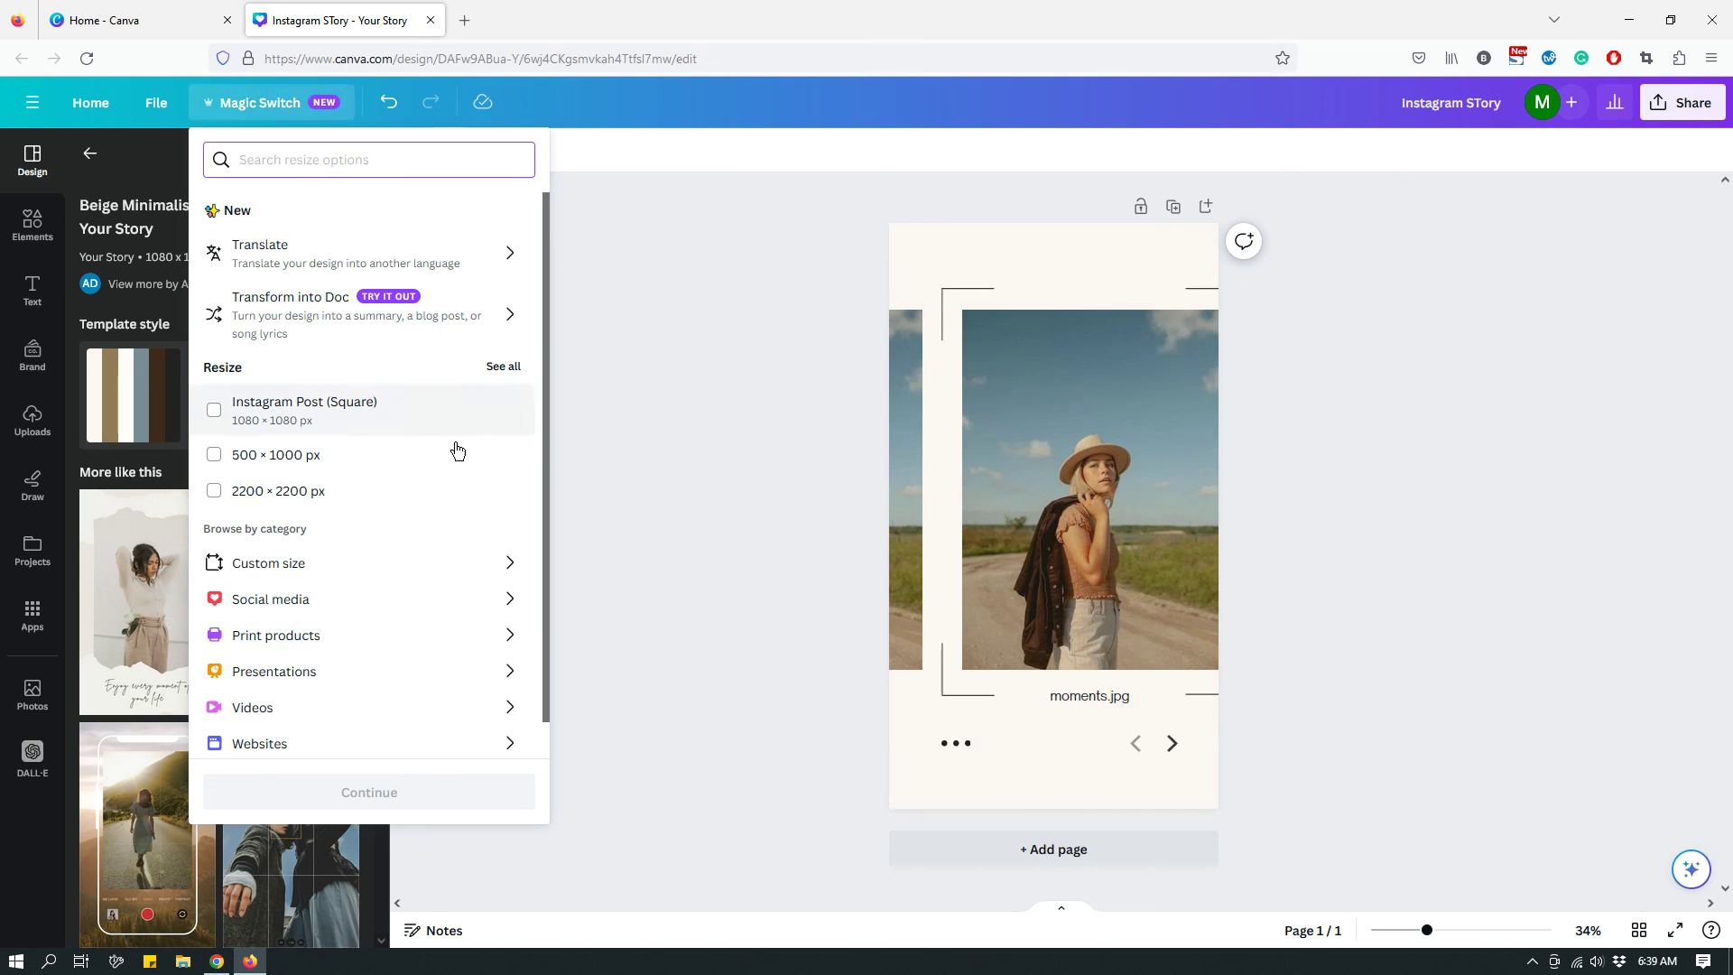